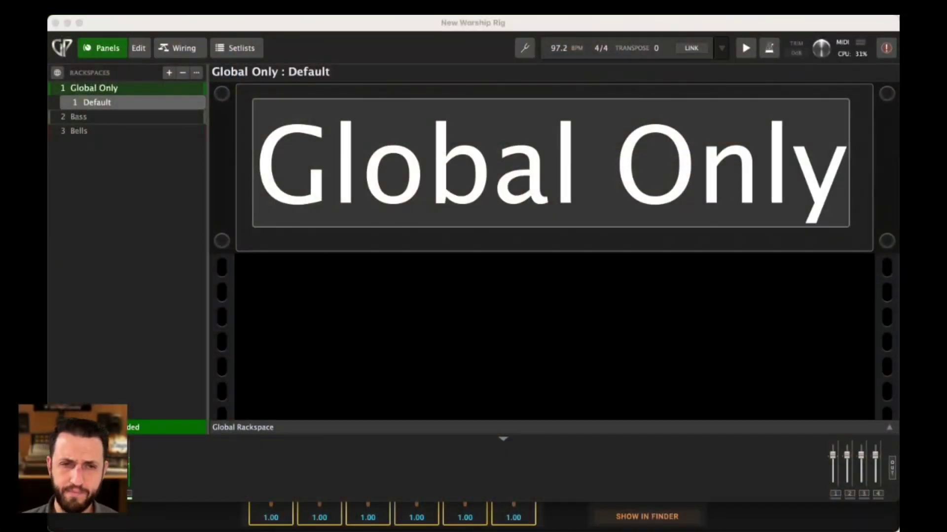
Close the rig manager and switch over to MIDI Control Center
click(498, 328)
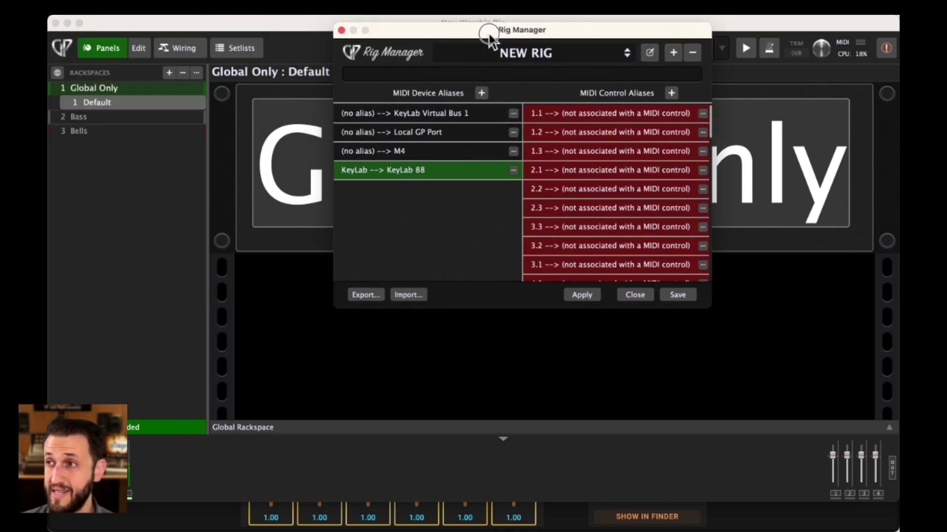
drag(487, 31, 438, 101)
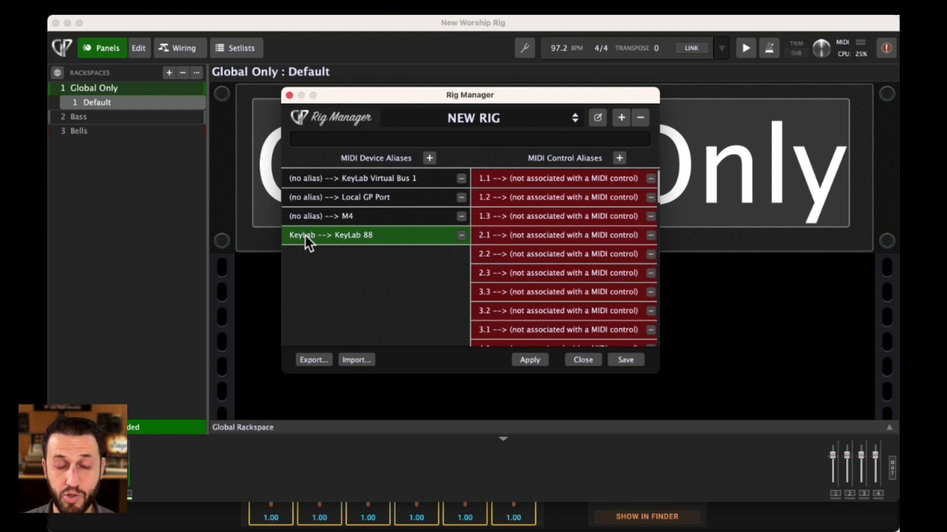
click(289, 96)
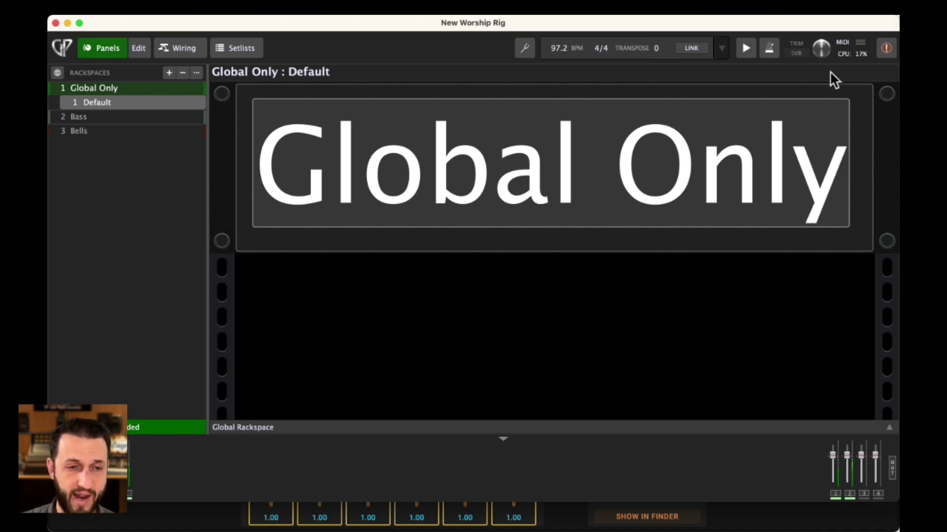
key(super+Tab)
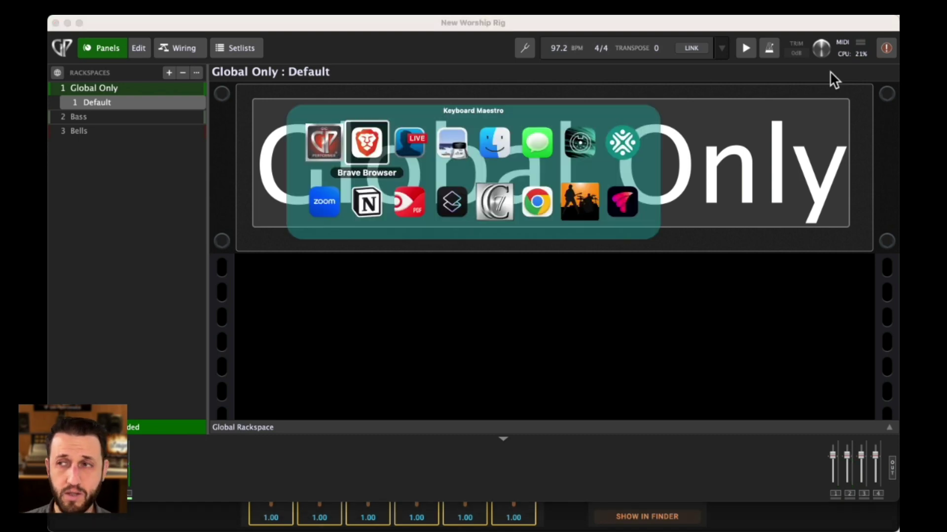
key(super+Tab)
key(super+Tab)
key(super+Tab)
key(super+Tab)
key(super+Tab)
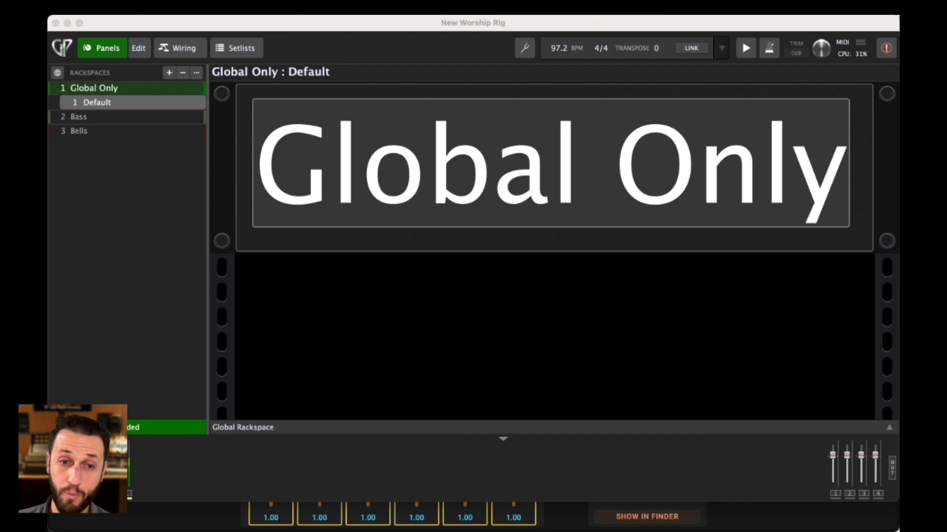
Open the global MIDI monitor, clear its logged messages, and close it
click(486, 309)
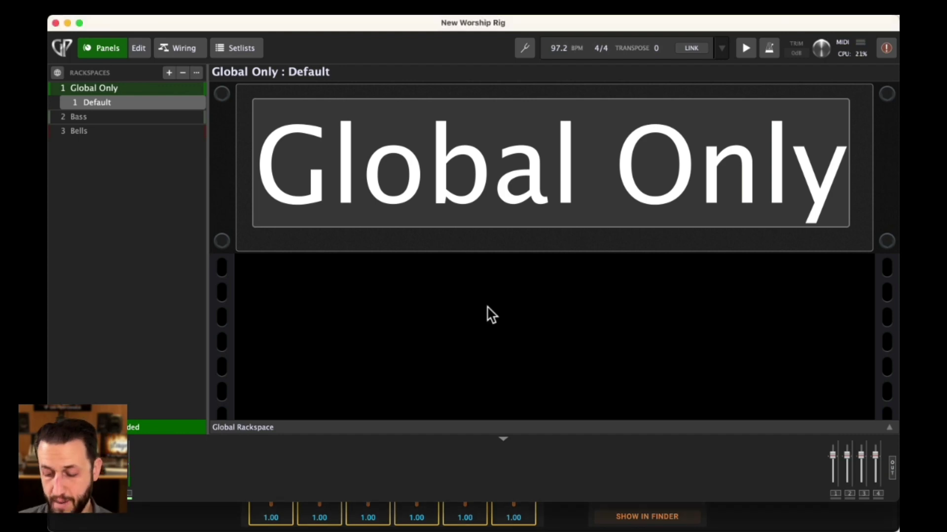
key(space)
key(super+m)
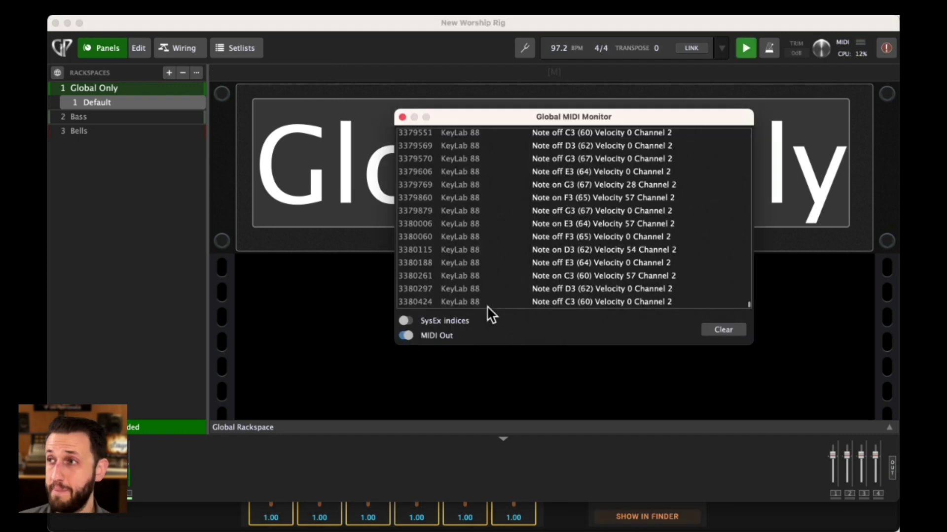
drag(530, 123, 490, 115)
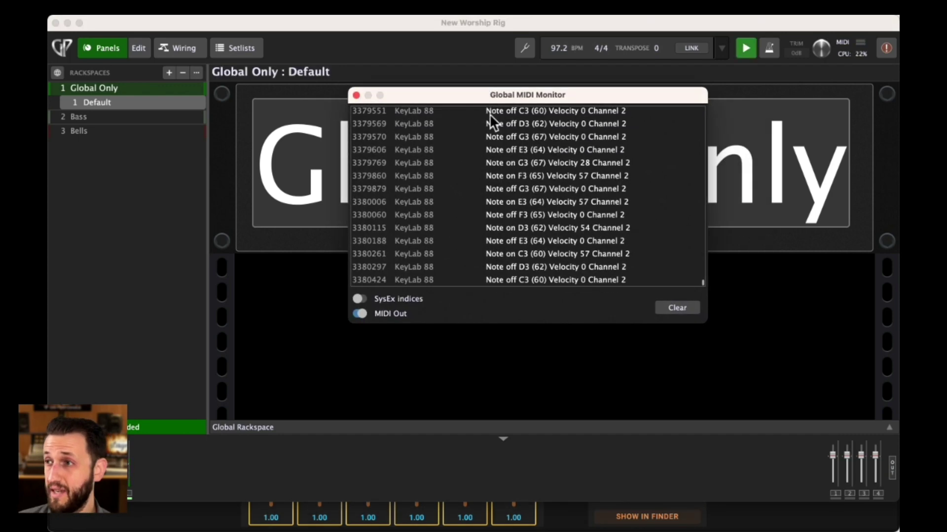
click(668, 307)
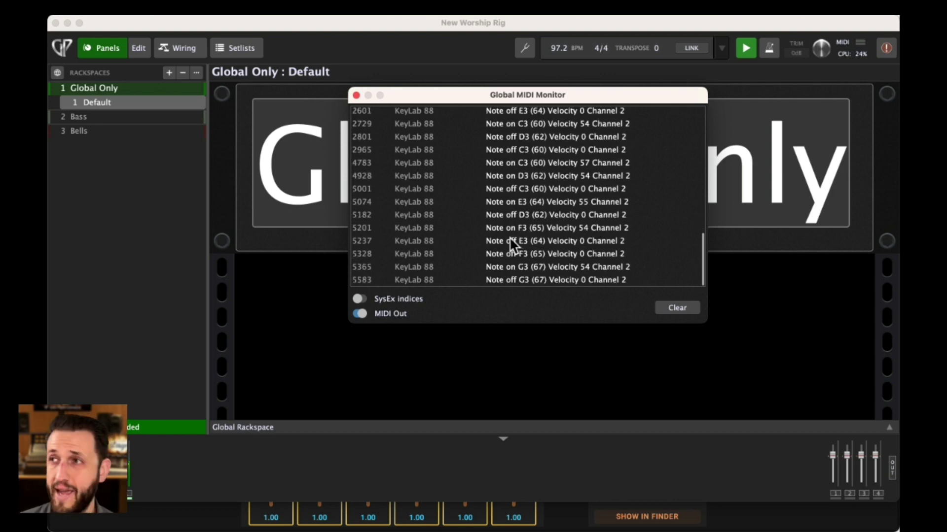
click(356, 95)
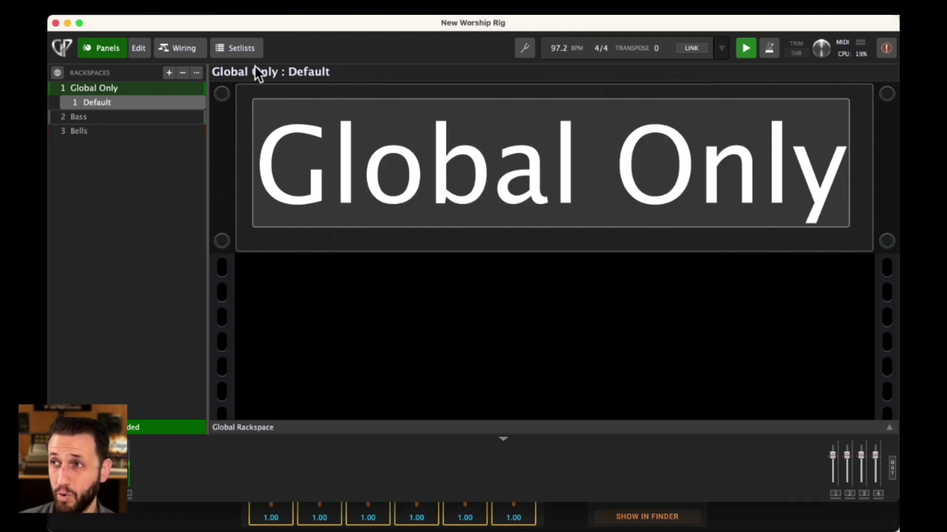
In the Global Rackspace wiring, open the Granduer block's Kontakt window and centre it
click(197, 52)
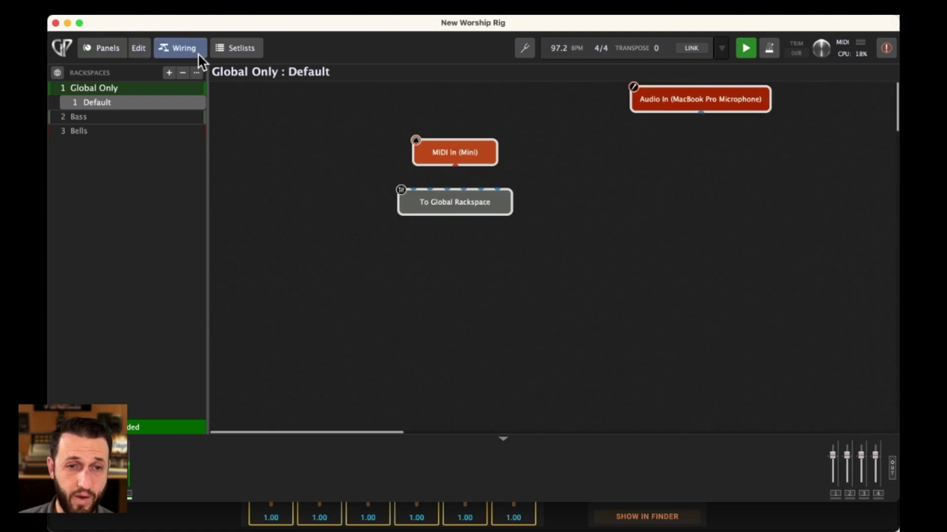
click(55, 72)
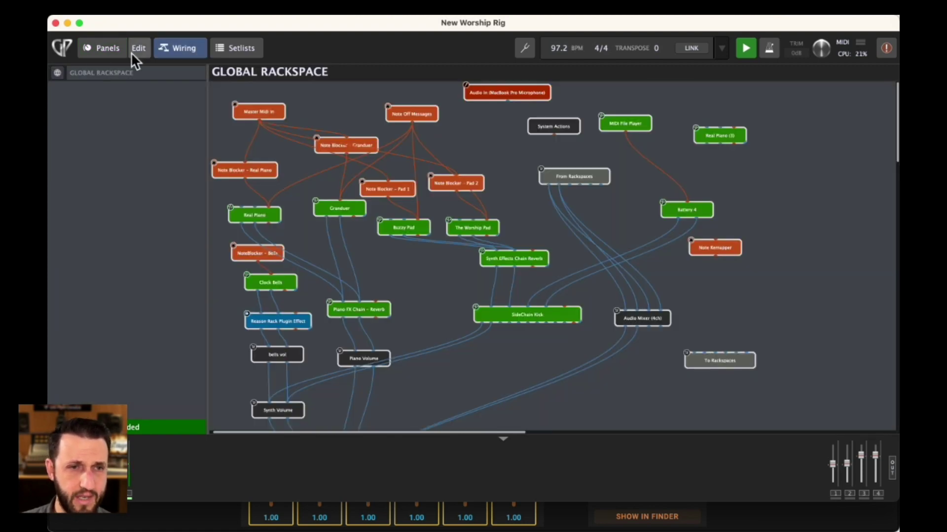
click(333, 202)
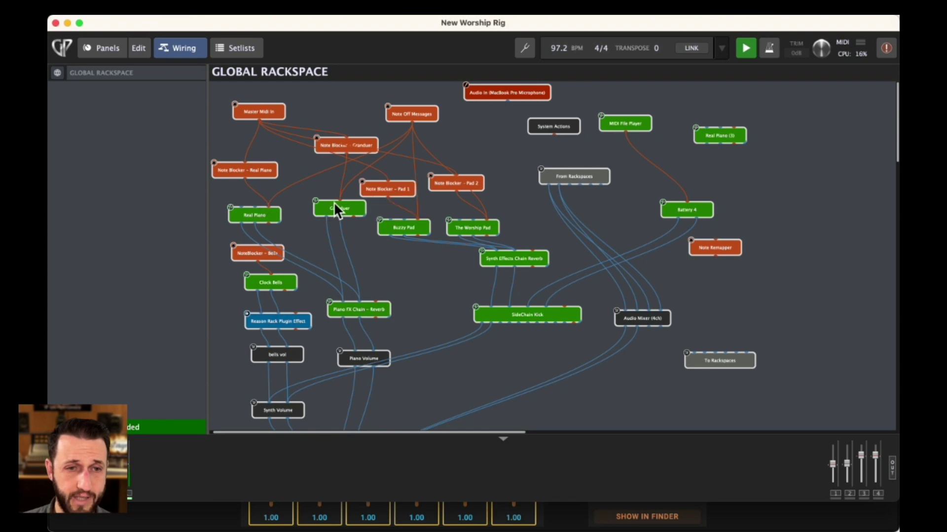
double_click(335, 204)
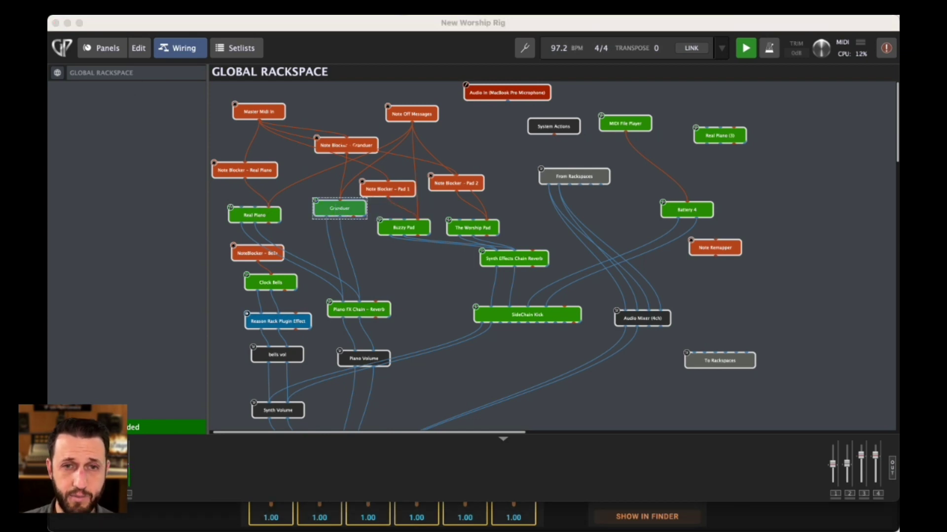
drag(189, 41, 488, 58)
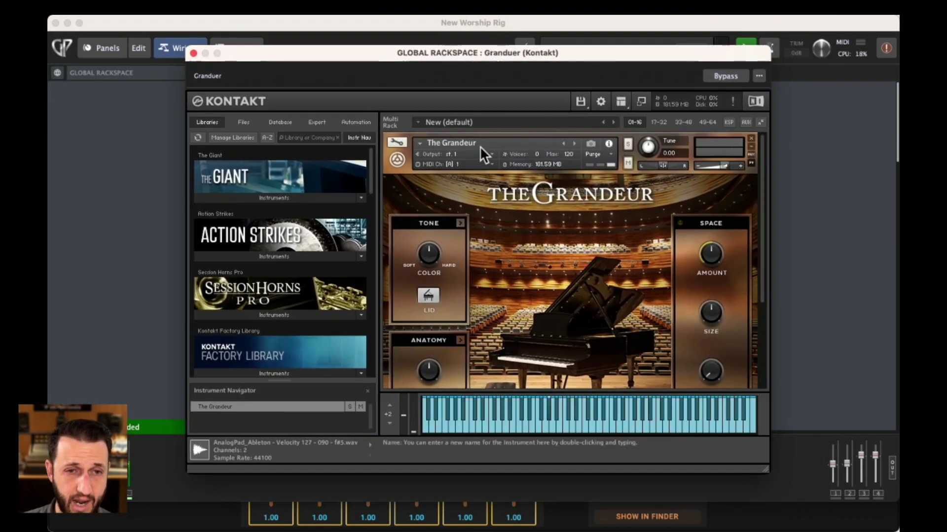
Close the Granduer Kontakt plugin window
click(193, 54)
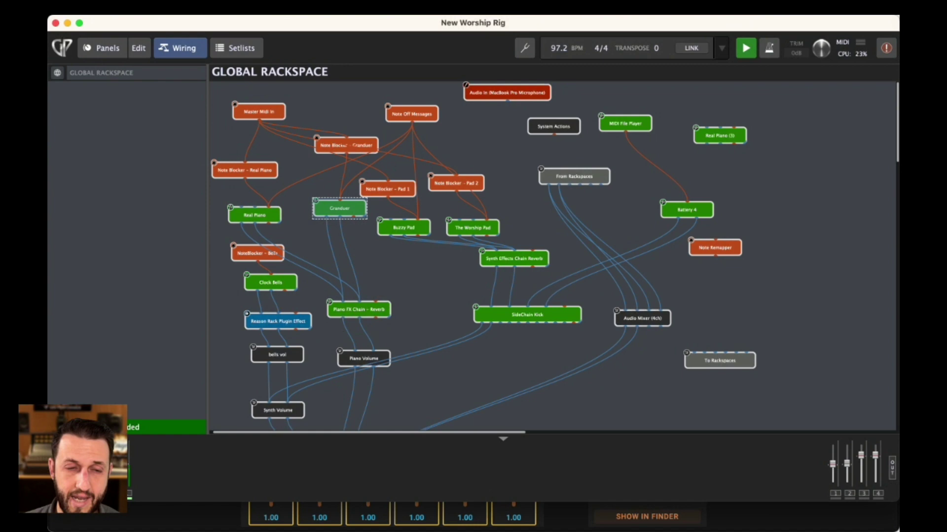
mouse_move(262, 106)
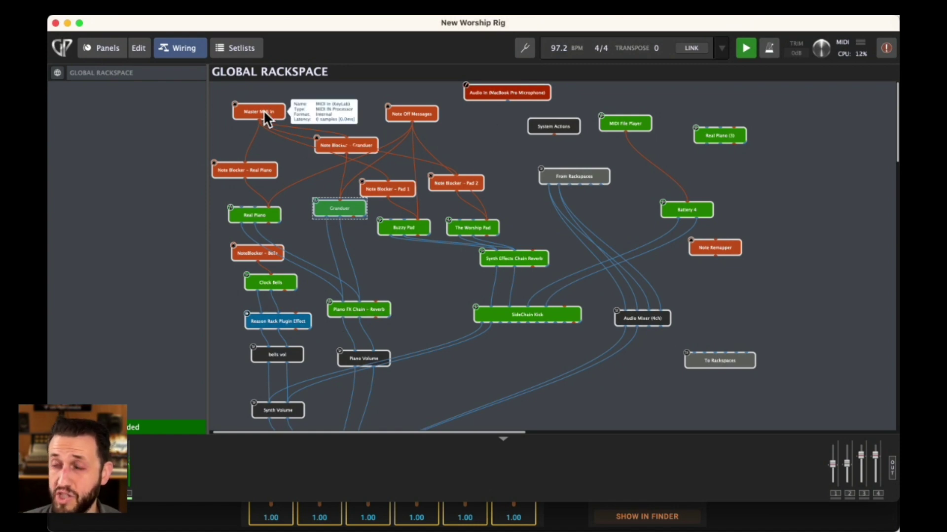
drag(265, 118, 270, 107)
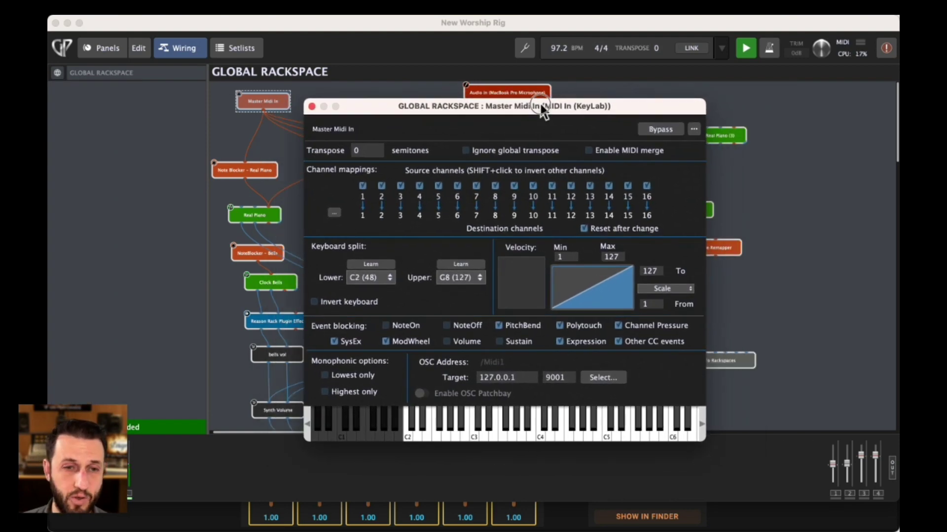
drag(540, 102, 410, 95)
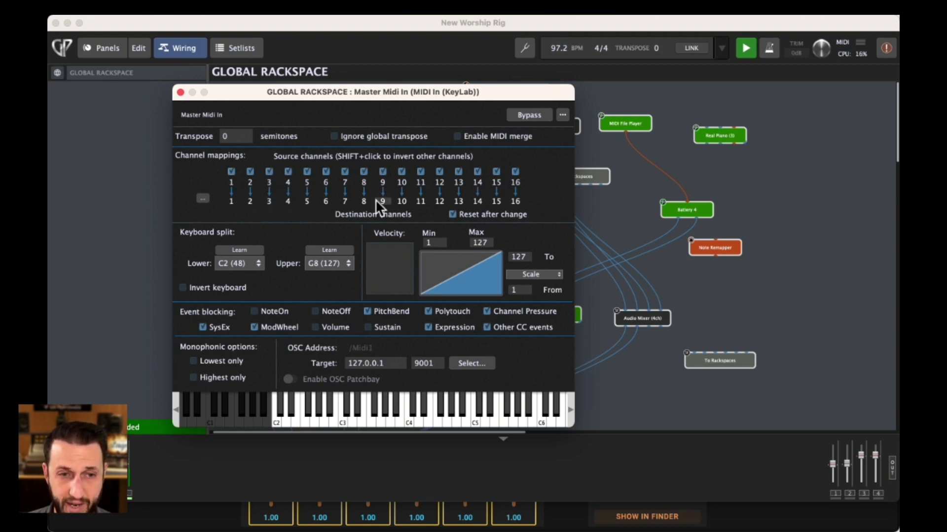
shift+click(249, 171)
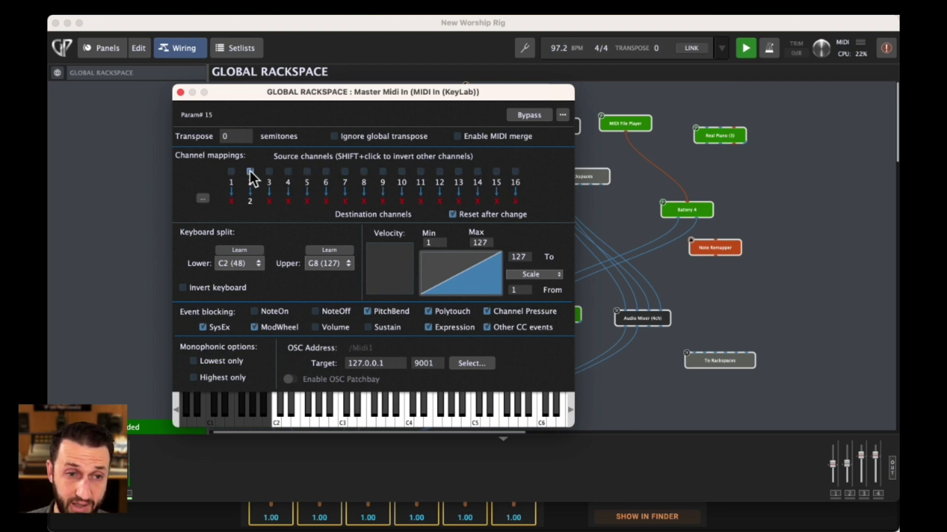
drag(249, 200, 251, 211)
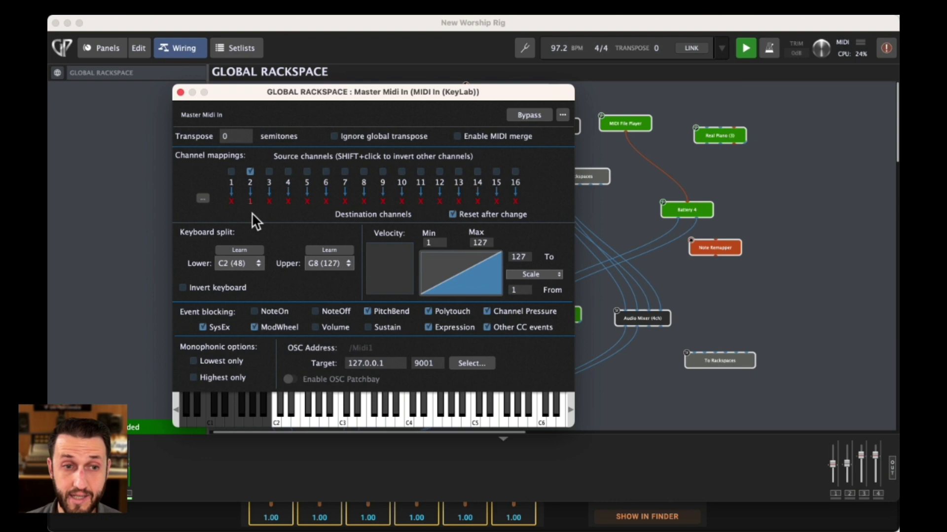
click(202, 200)
mouse_move(228, 217)
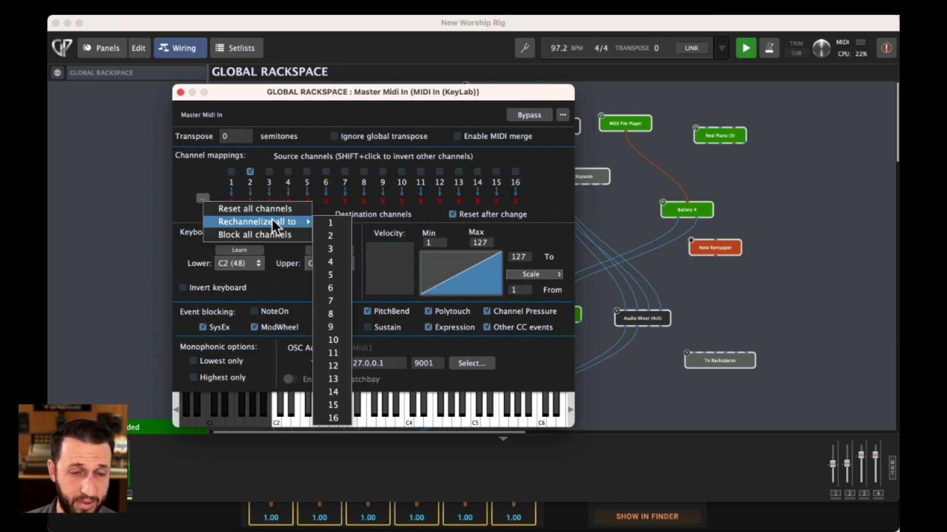
click(331, 225)
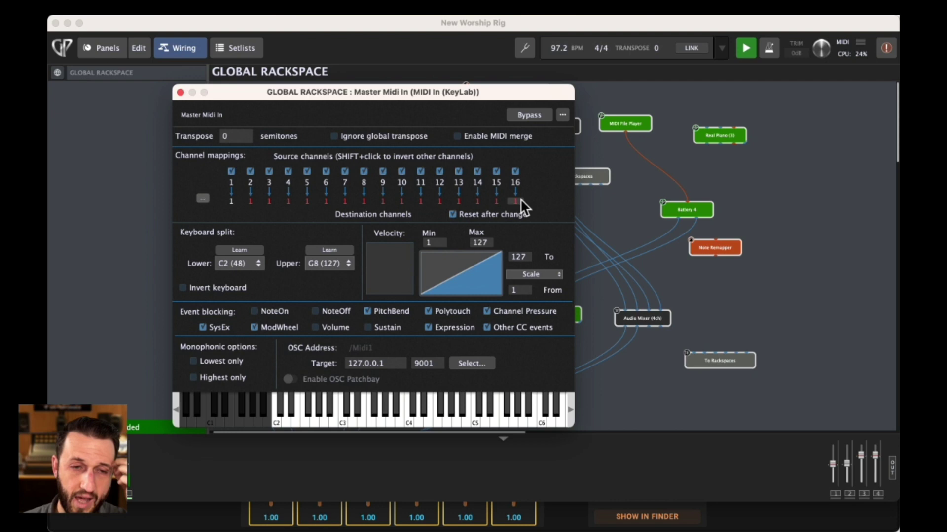
click(232, 171)
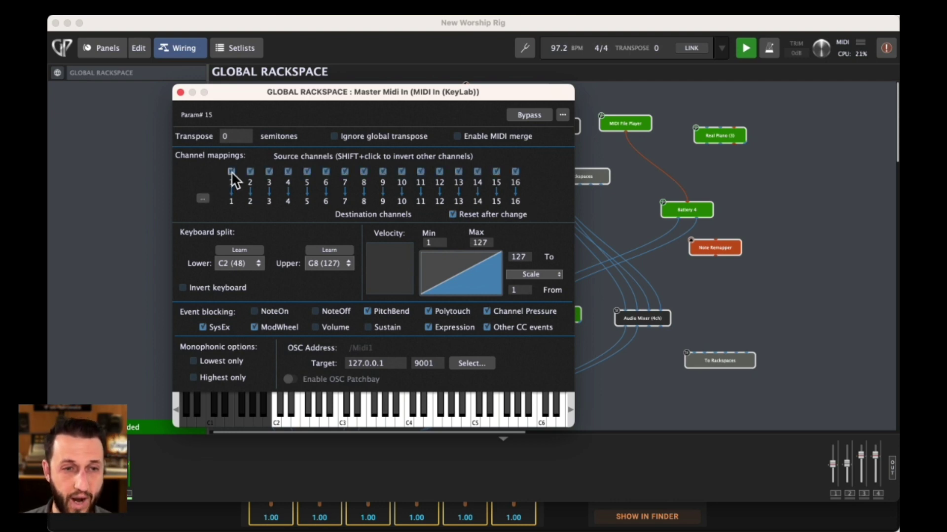
Close the Master Midi In editor and insert a MIDI Channel Constrainer via 'constr'
click(180, 92)
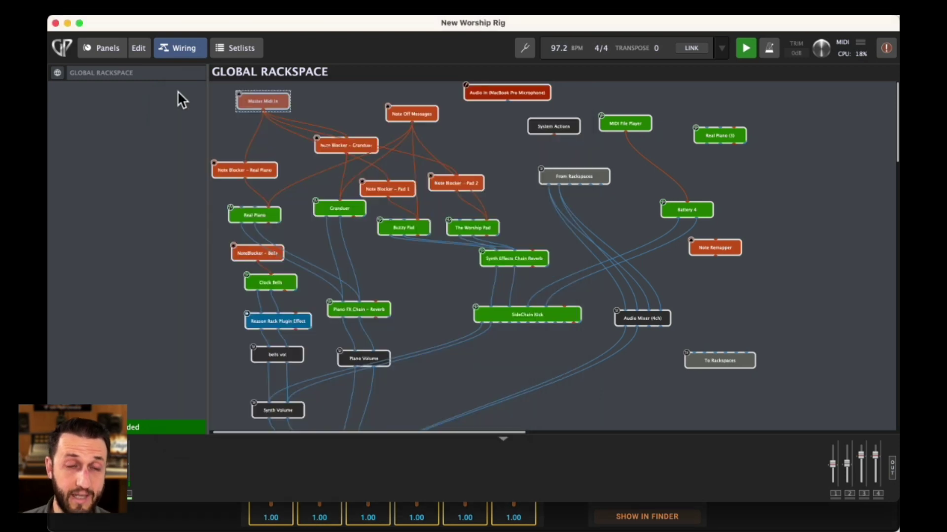
click(271, 139)
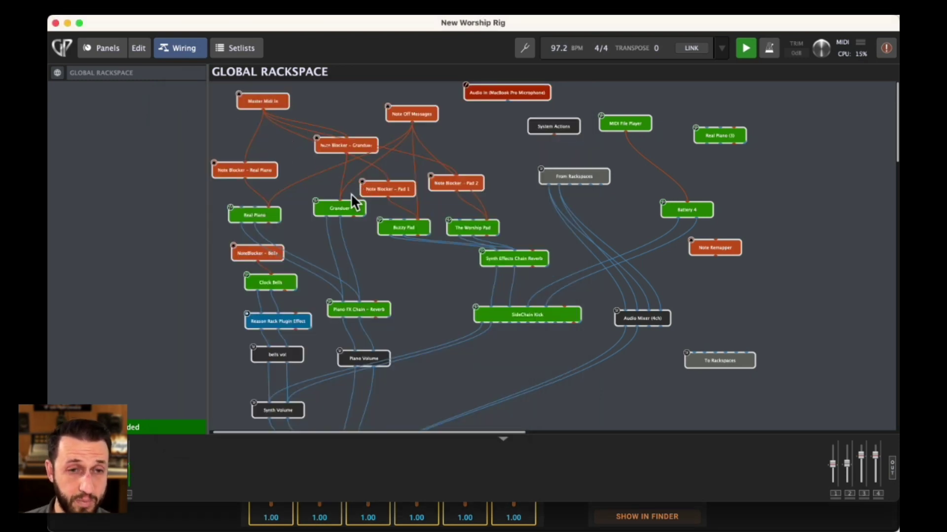
mouse_move(342, 203)
mouse_down()
mouse_move(313, 207)
mouse_move(348, 217)
mouse_up()
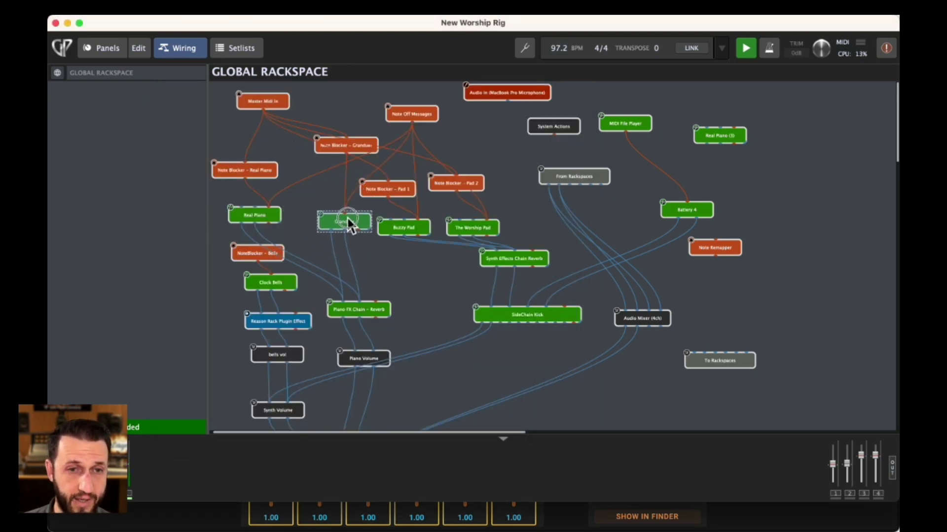
double_click(321, 196)
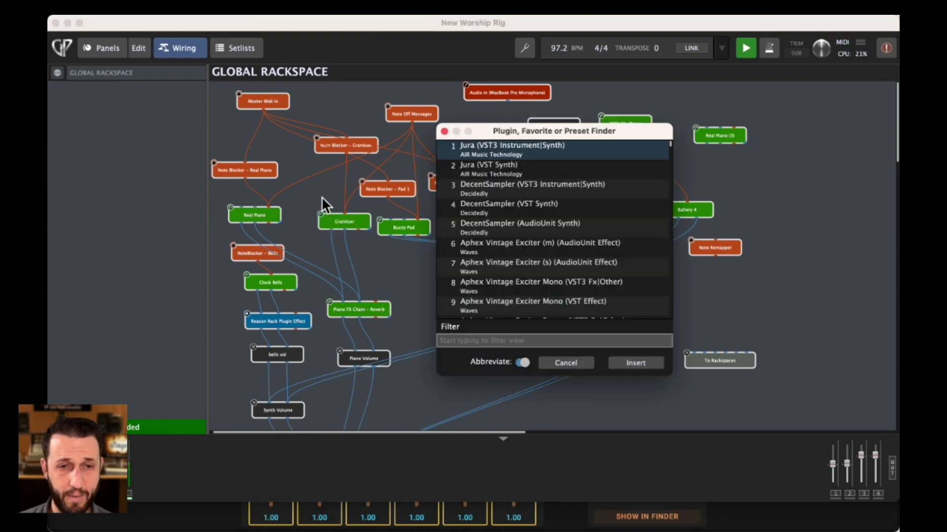
text(constr)
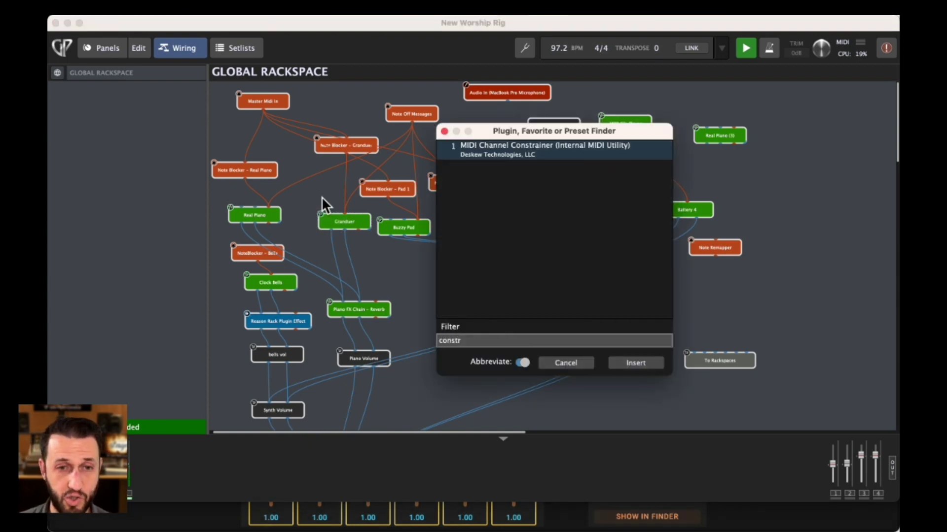
key(Return)
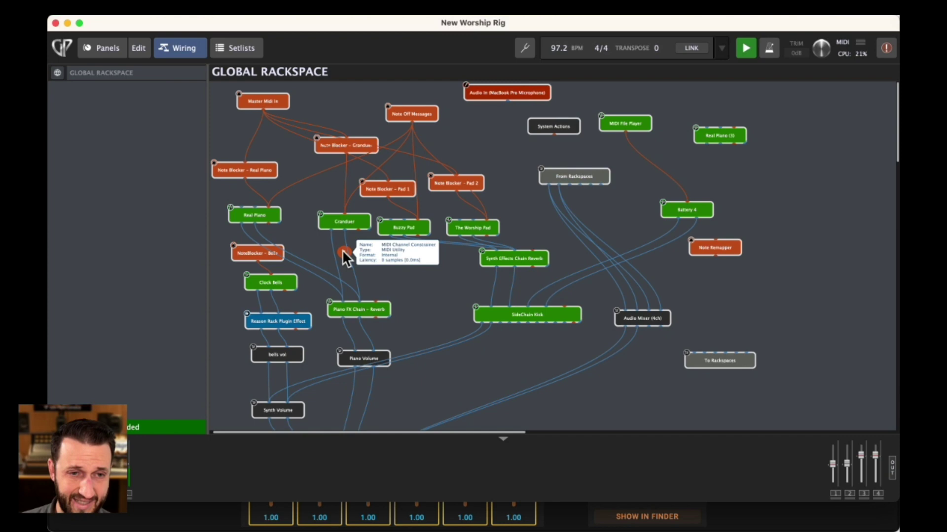
Place the constrainer above Granduer and enable remapping to output channel 1
drag(344, 252, 316, 193)
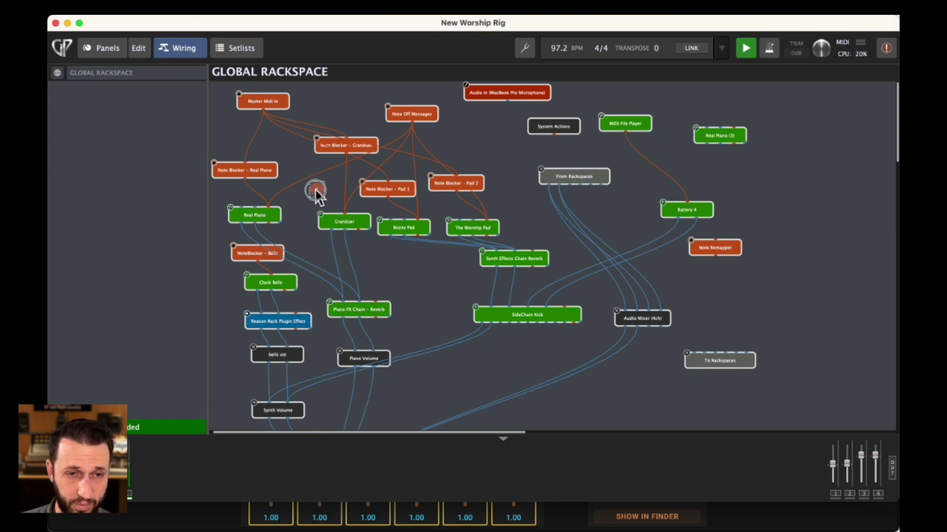
drag(344, 223, 353, 241)
drag(317, 191, 343, 192)
click(343, 190)
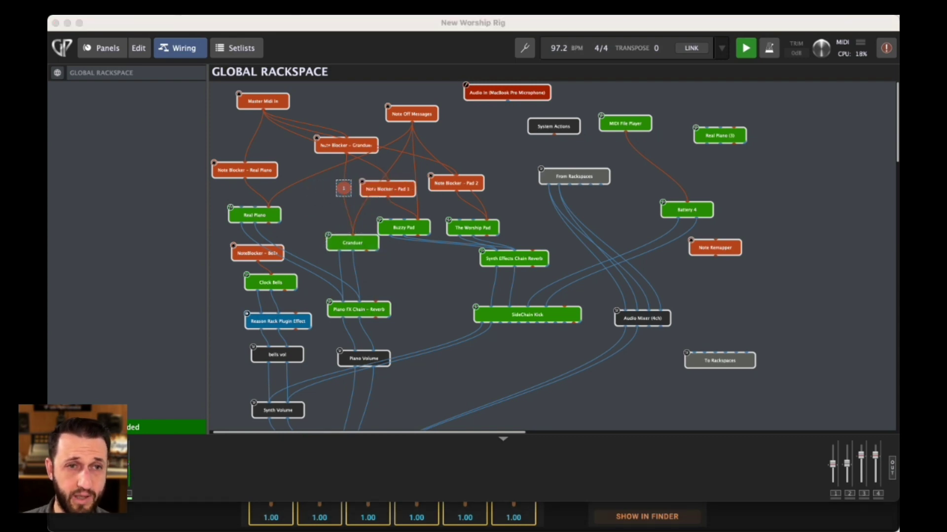
key(Return)
drag(407, 84, 401, 136)
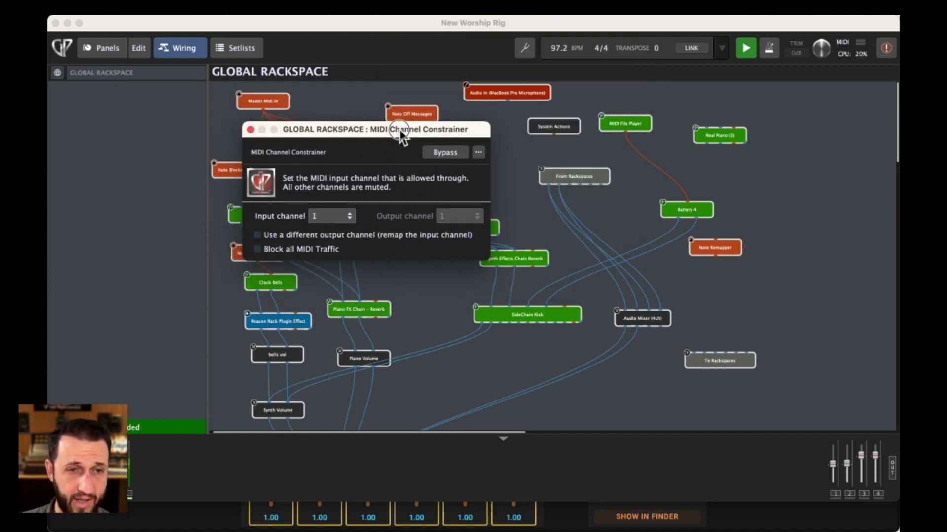
click(269, 235)
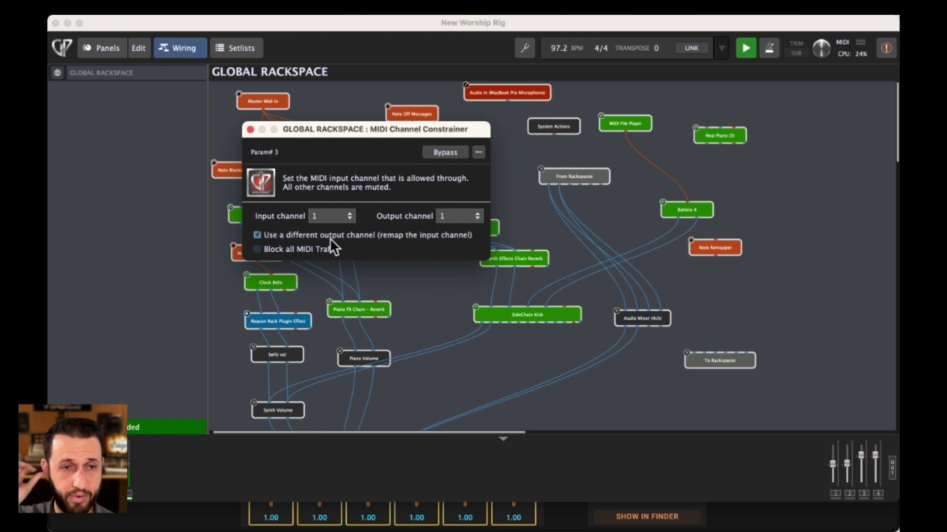
key(super+w)
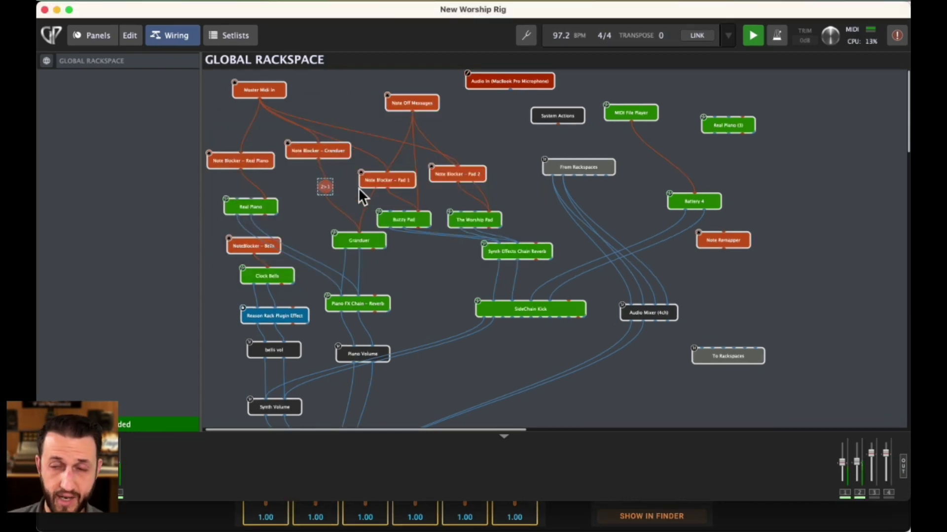
Nudge Granduer left and bypass the 2>1 channel constrainer node
mouse_move(362, 240)
mouse_down()
mouse_move(340, 241)
mouse_move(349, 234)
mouse_up()
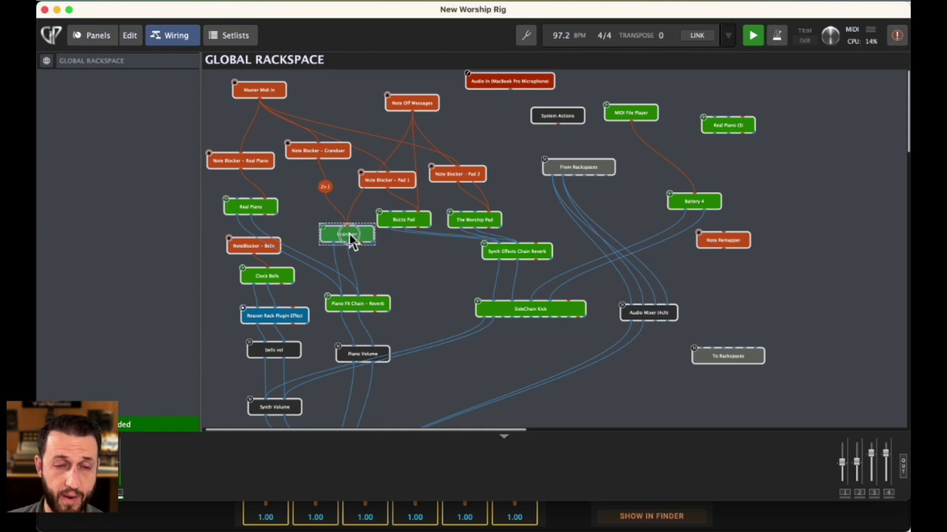
right_click(326, 189)
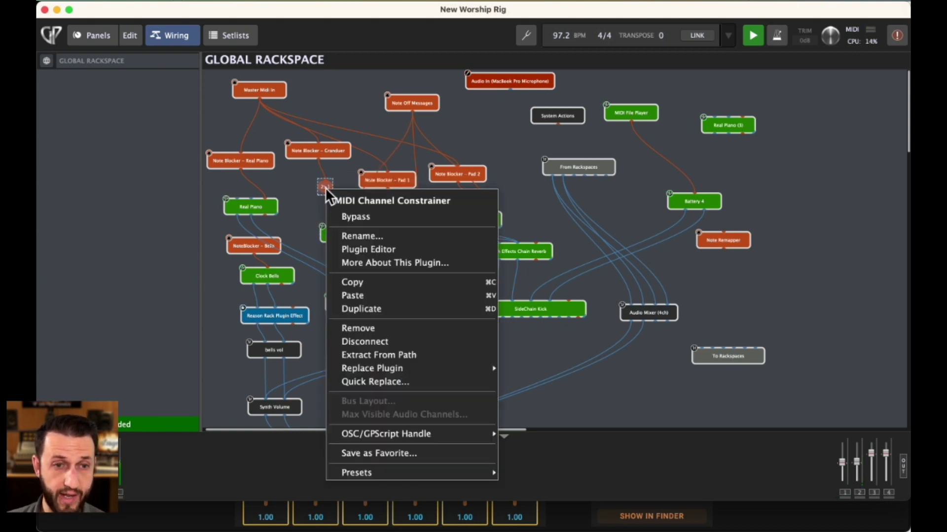
click(359, 215)
mouse_move(357, 229)
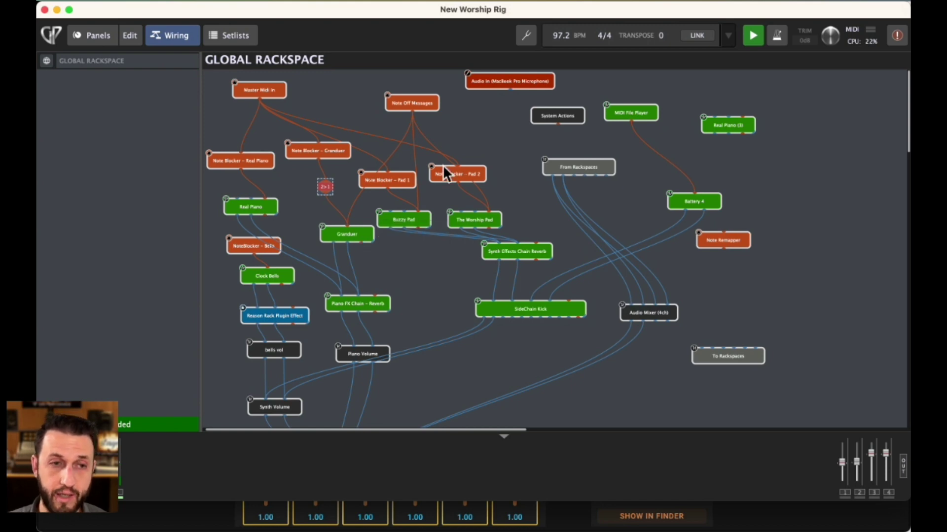
mouse_move(288, 148)
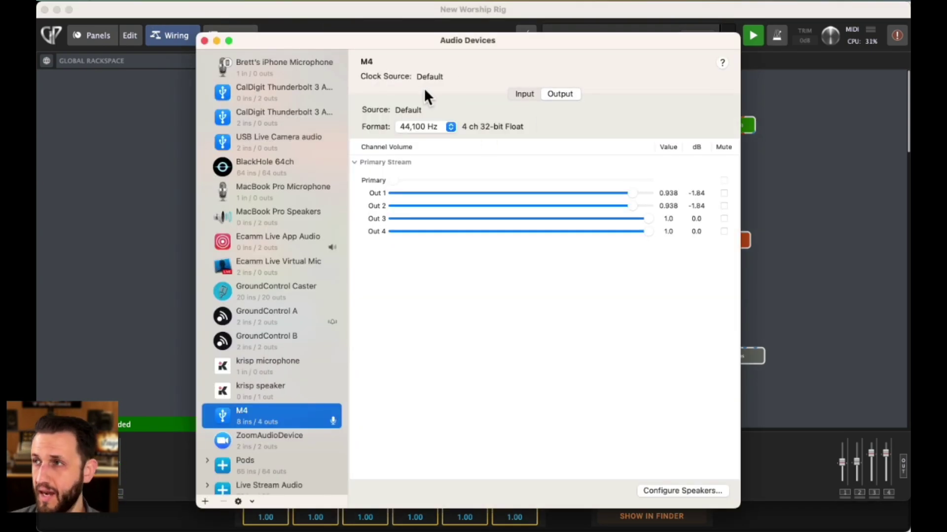
click(229, 3)
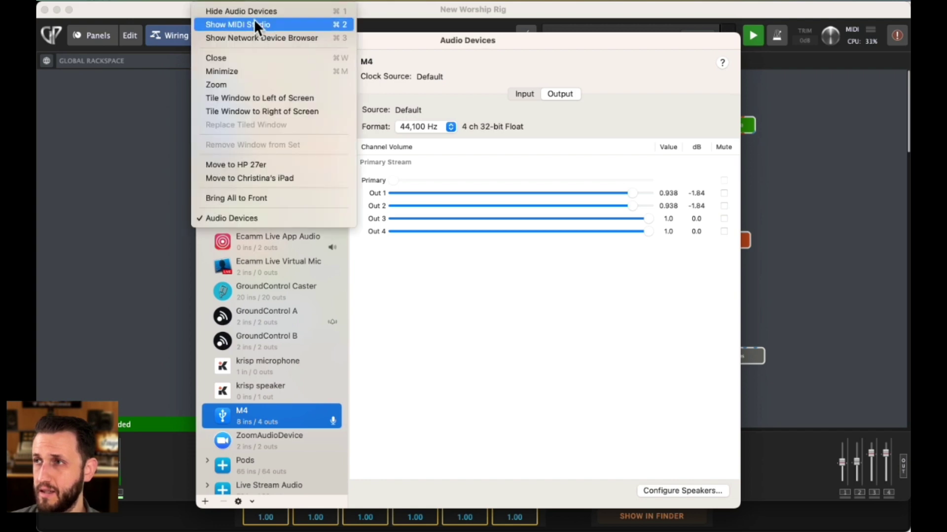
click(254, 24)
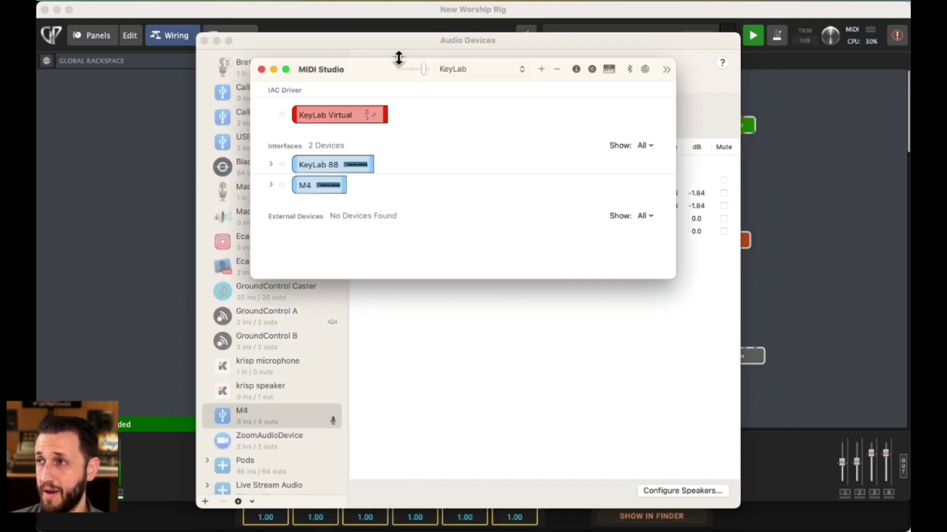
drag(361, 74, 437, 155)
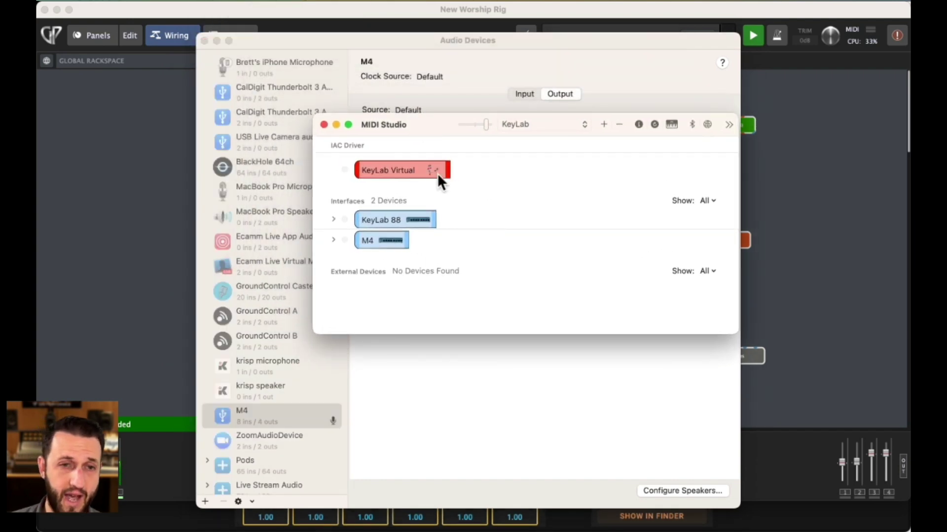
click(411, 173)
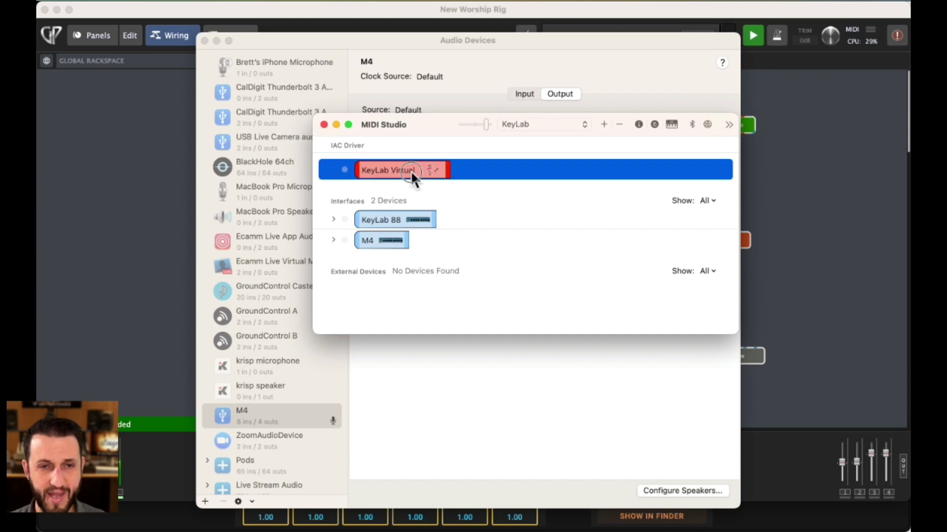
double_click(410, 171)
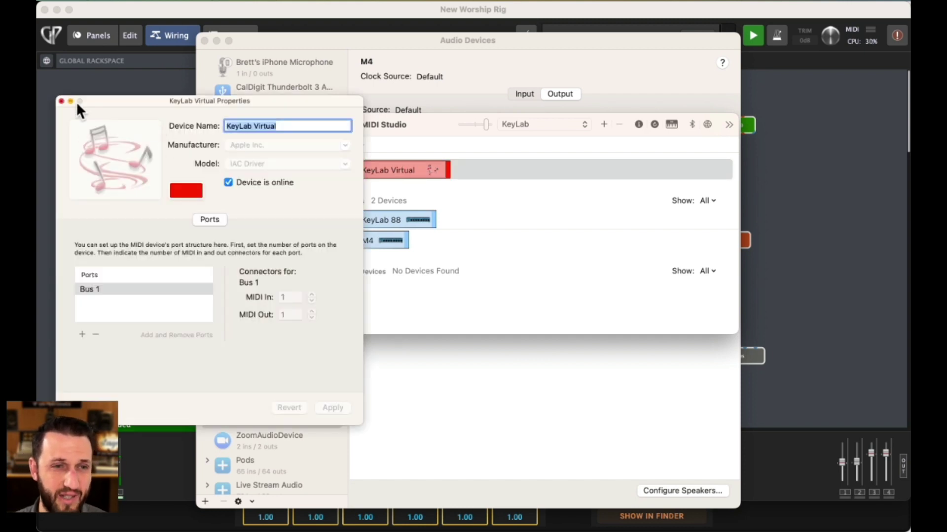
click(62, 101)
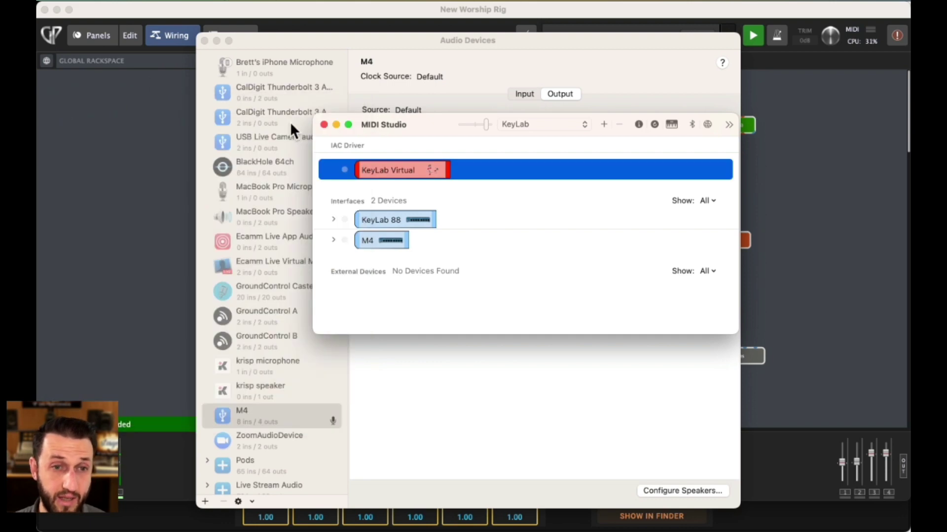
click(321, 123)
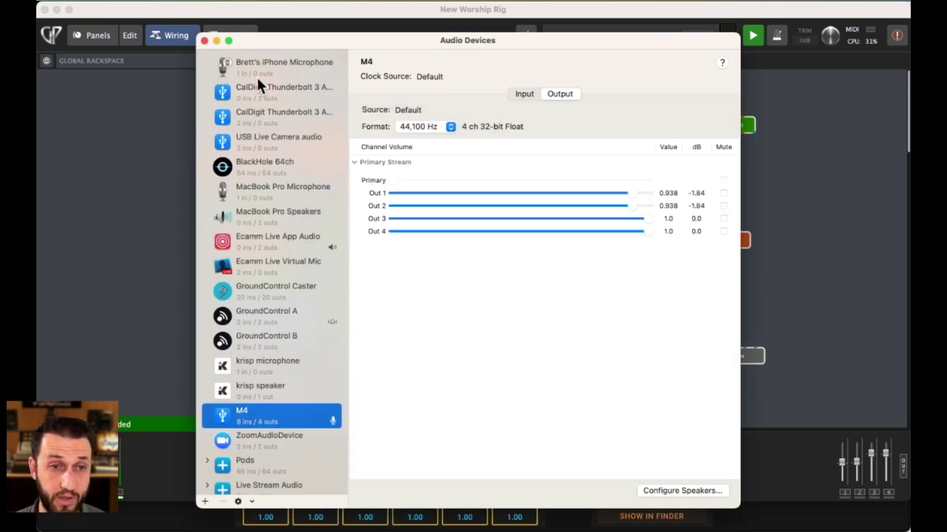
click(204, 40)
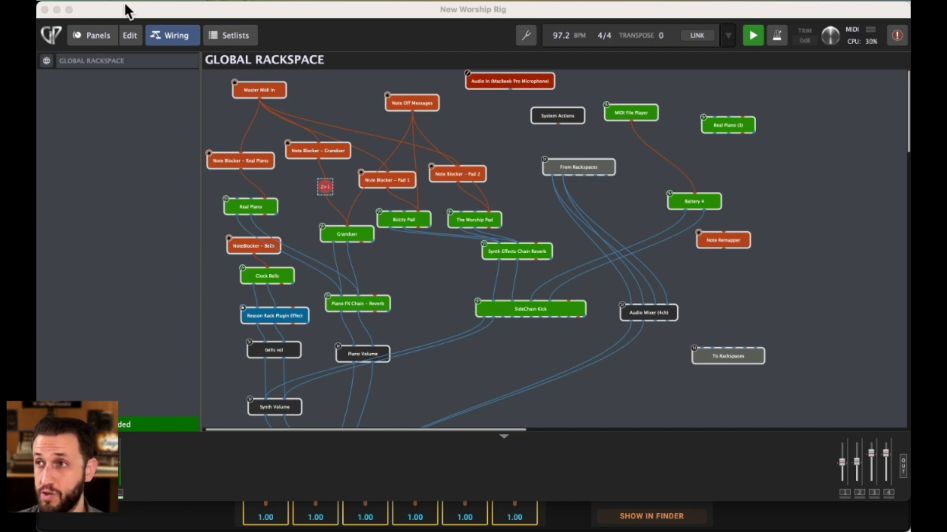
Create a new Gig Performer instance named 'NewChannel' from the File menu
click(154, 6)
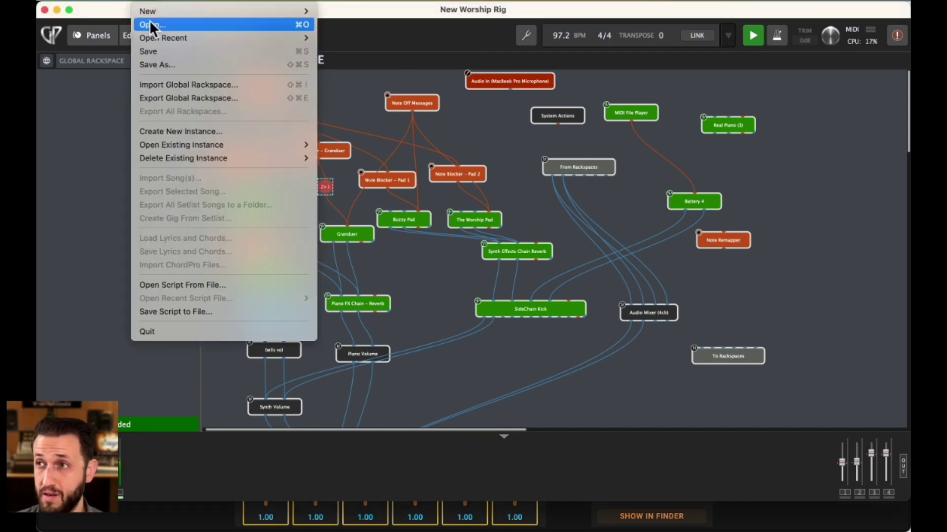
click(227, 127)
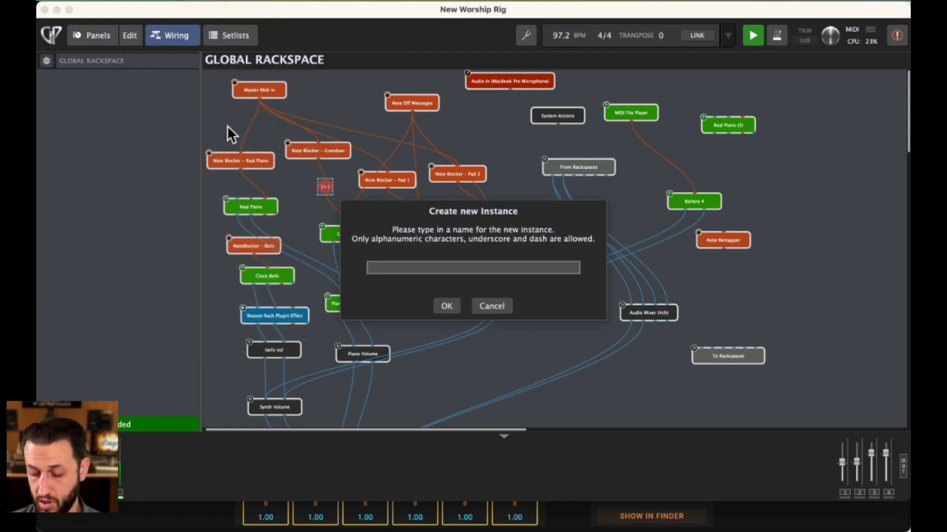
text(NewChannel)
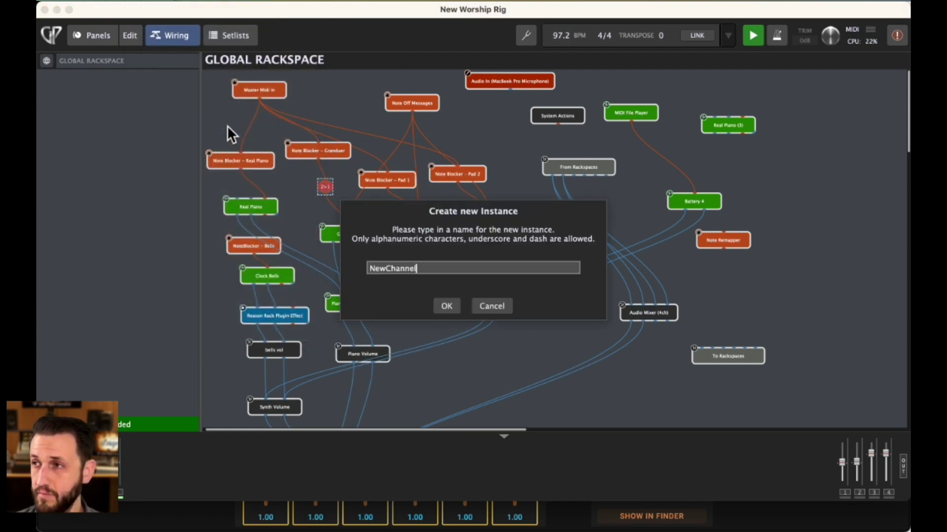
key(Return)
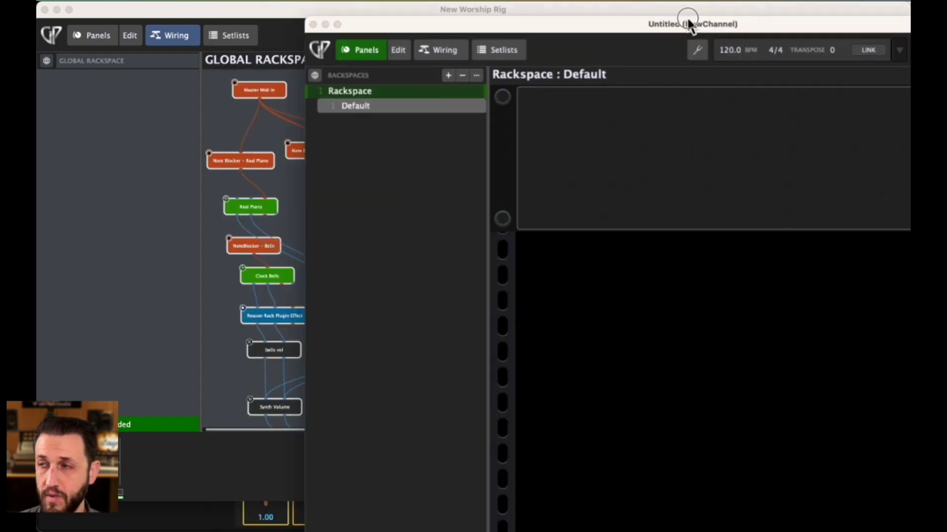
In the NewChannel wiring view, delete the default MIDI In (OMNI) block
drag(687, 21, 560, 35)
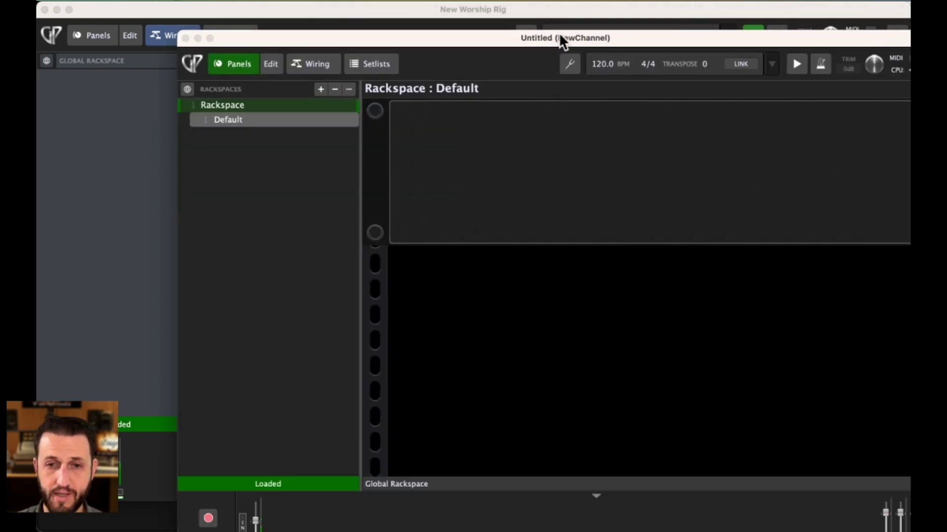
click(295, 169)
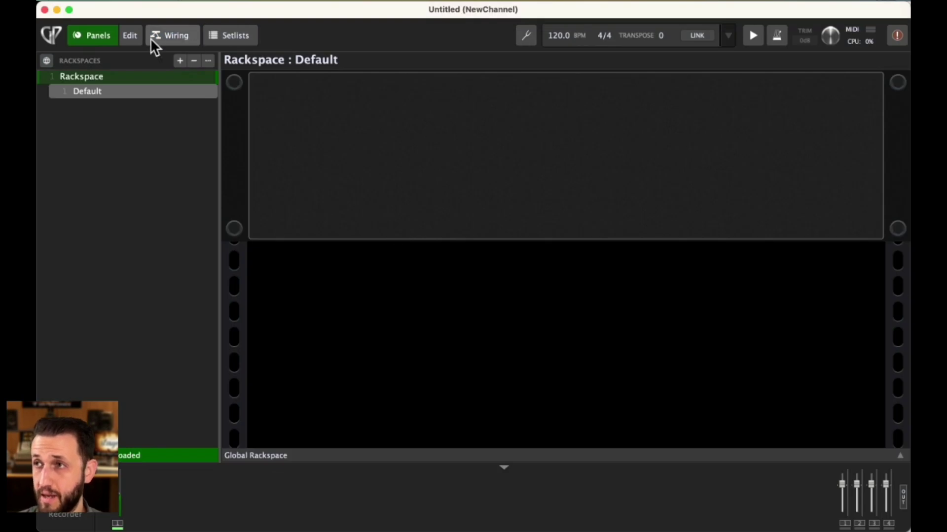
click(167, 33)
click(368, 145)
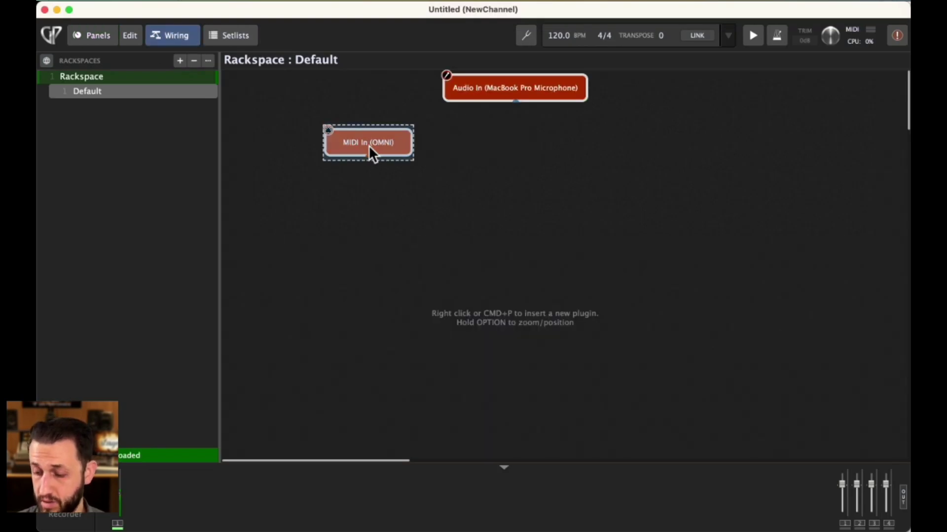
key(Delete)
click(518, 217)
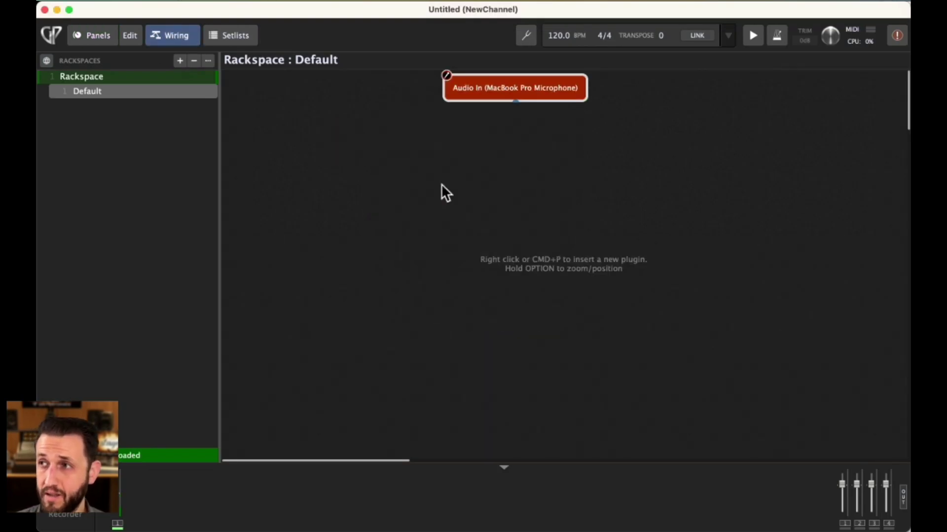
Add a MIDI In block for the KeyLab to the wiring canvas
key(super+p)
text(Midi in)
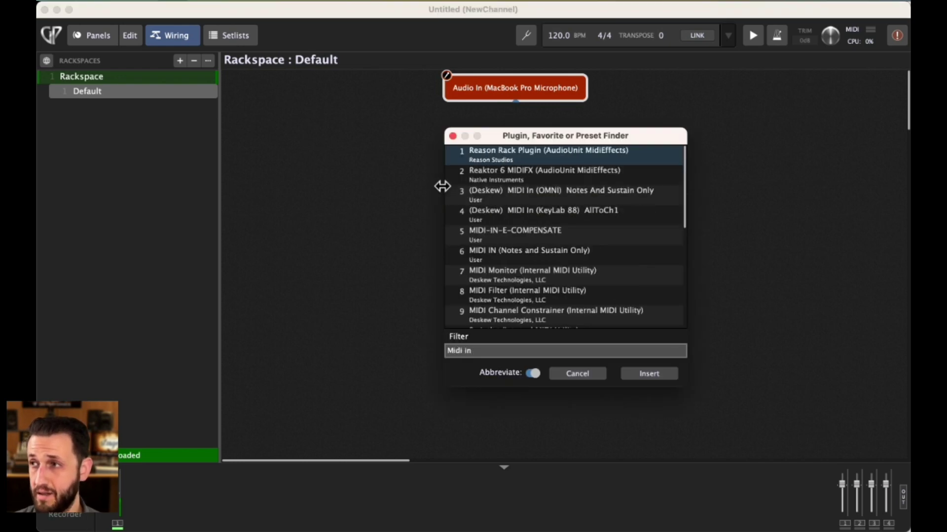
key(Down)
key(Down)
key(Down)
key(Down)
key(Down)
key(Down)
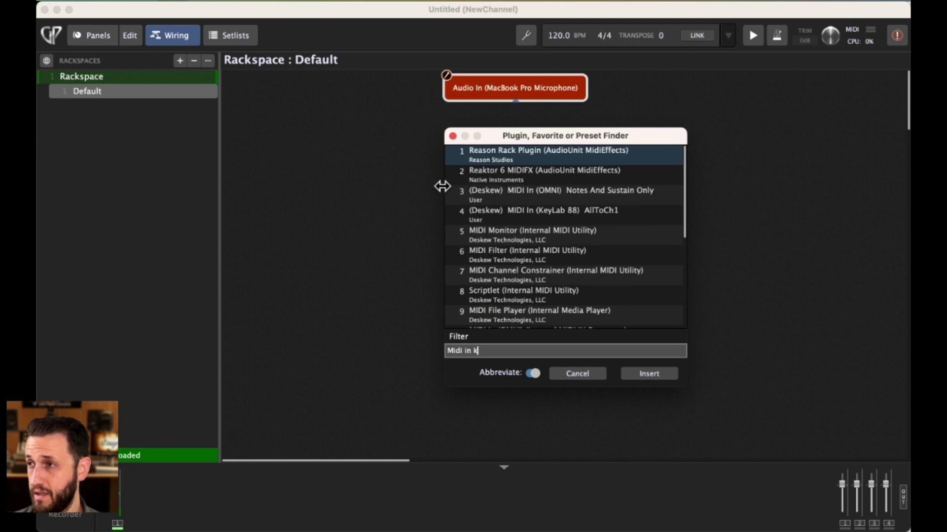
key(Escape)
right_click(420, 230)
mouse_move(505, 296)
click(680, 242)
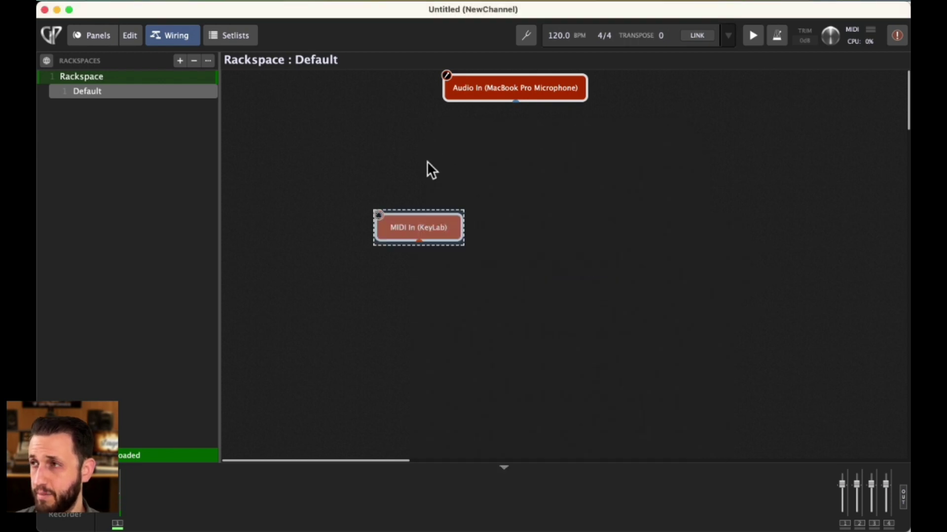
drag(430, 229, 392, 155)
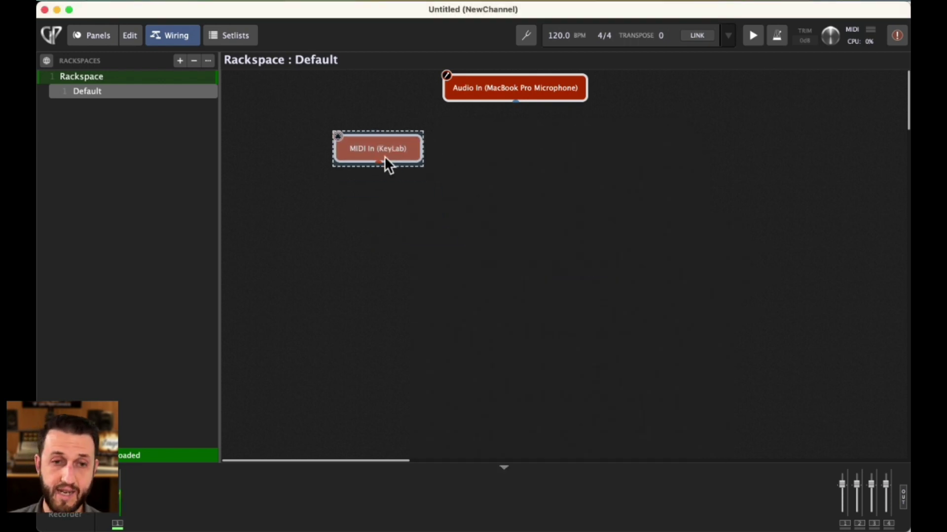
Insert a MIDI Out (KeyLab Virtual Bus 1) block below and wire MIDI In into it
double_click(472, 213)
text(Mi)
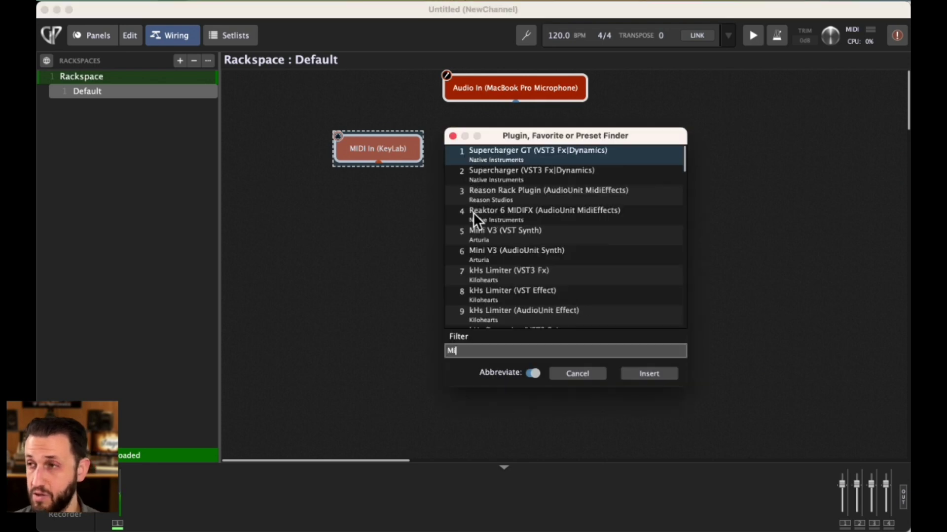
text(di out)
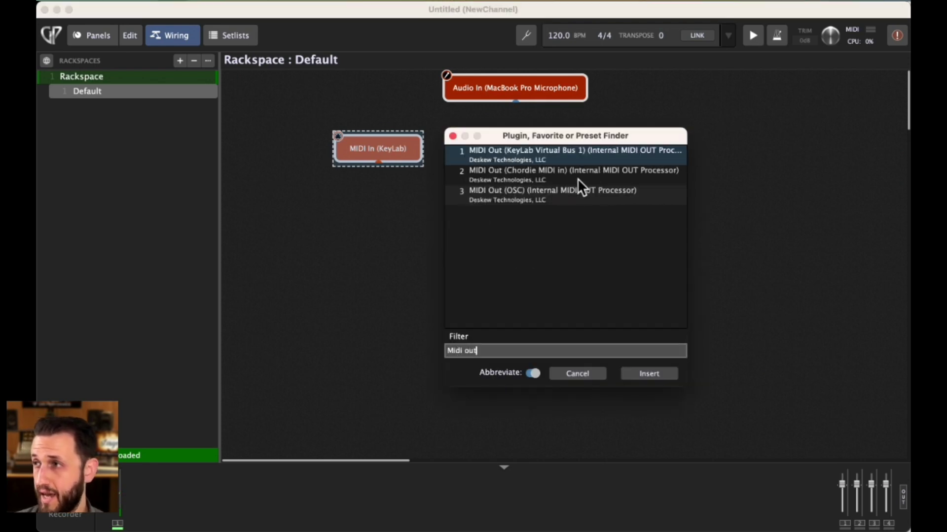
double_click(525, 157)
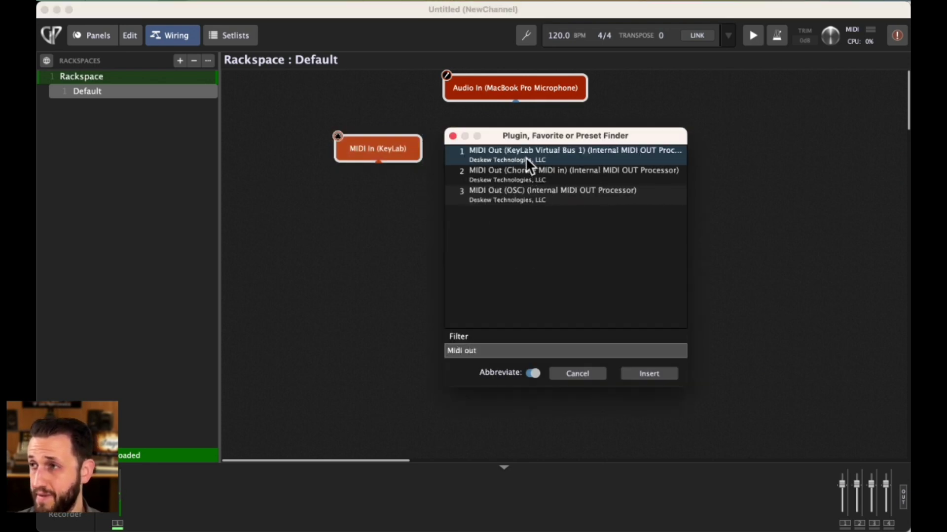
drag(458, 205, 476, 242)
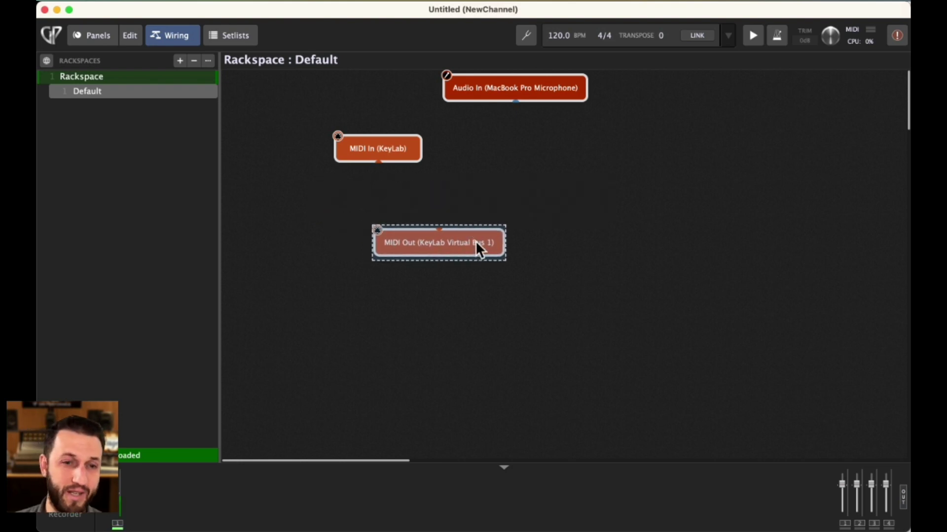
drag(378, 163, 439, 230)
Check the MIDI Out block's channel 1 settings, then shrink the Untitled gig window
click(447, 249)
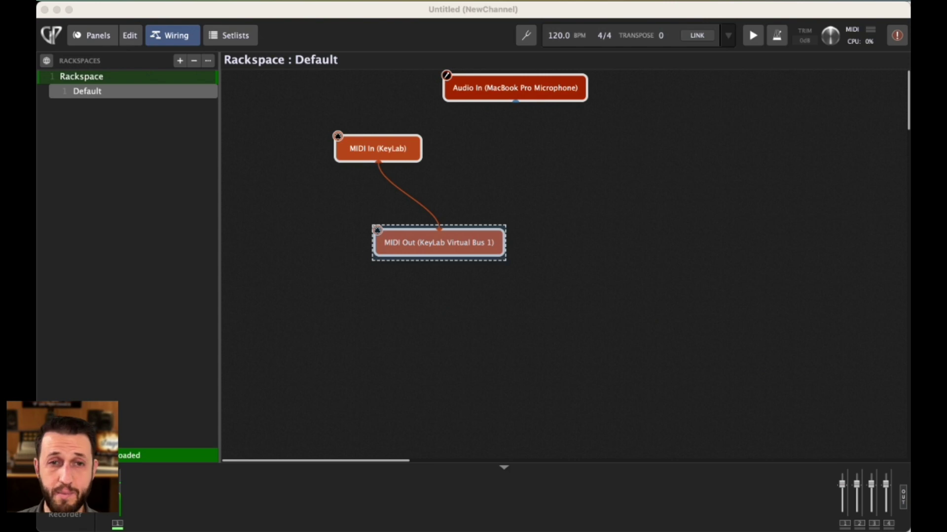
double_click(447, 247)
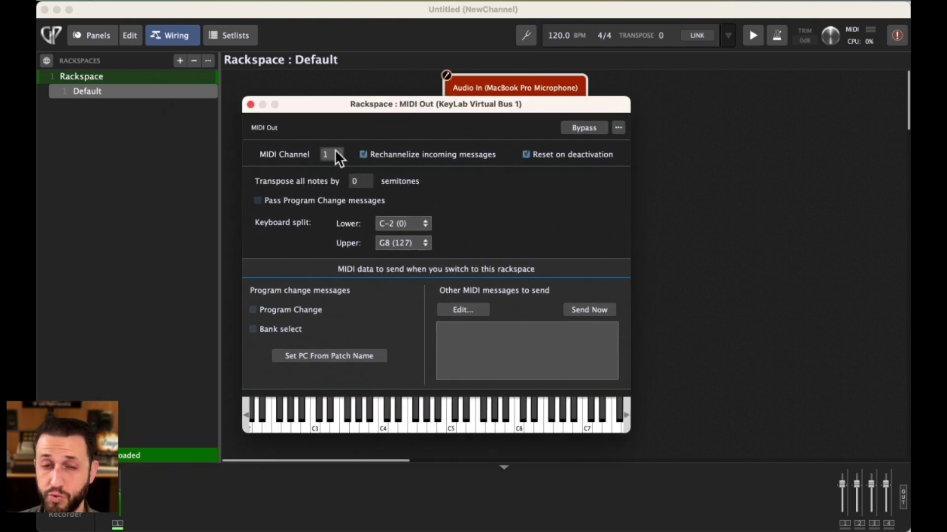
drag(295, 108, 348, 100)
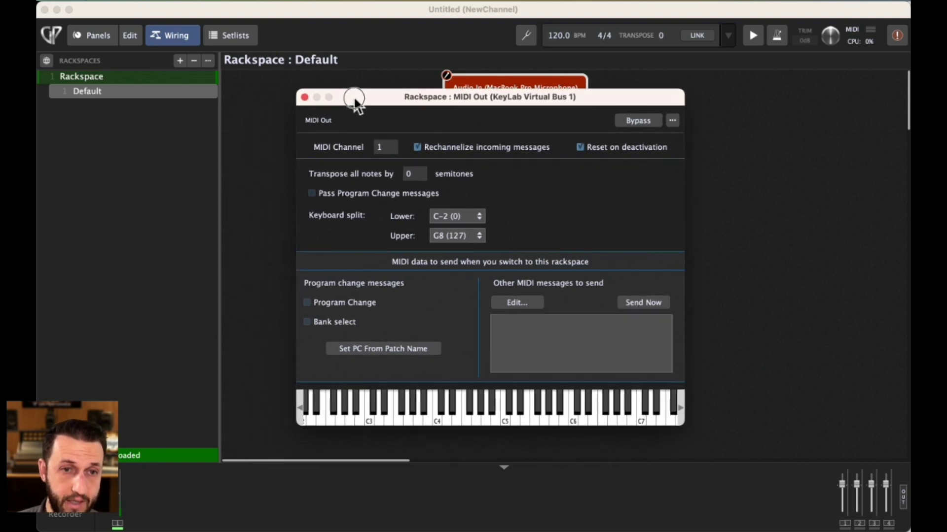
click(306, 94)
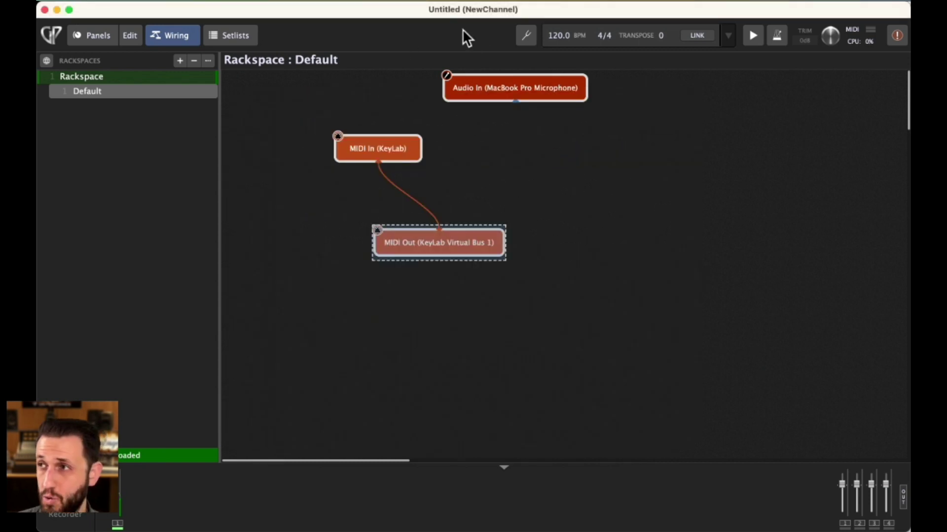
double_click(465, 12)
Switch Master Midi In to KeyLab Virtual Bus 1, applied to all blocks matching the current device
click(853, 205)
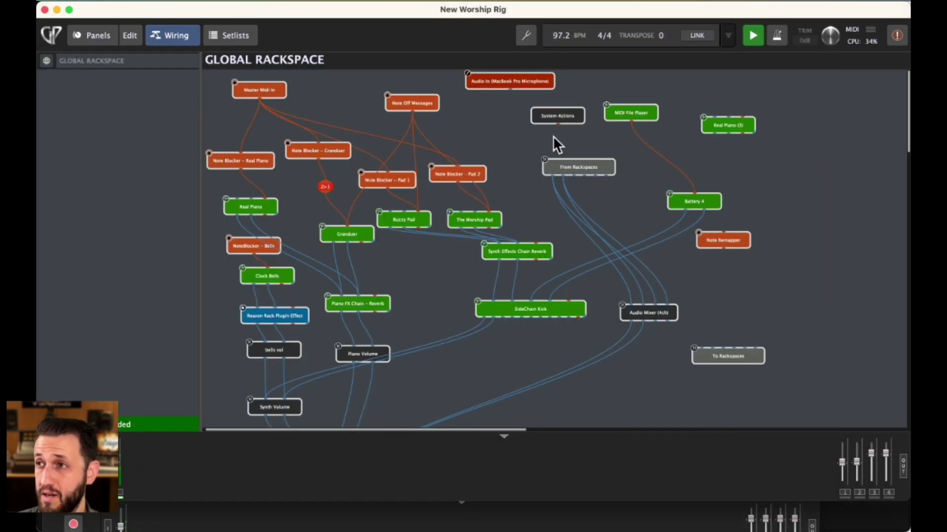
click(263, 91)
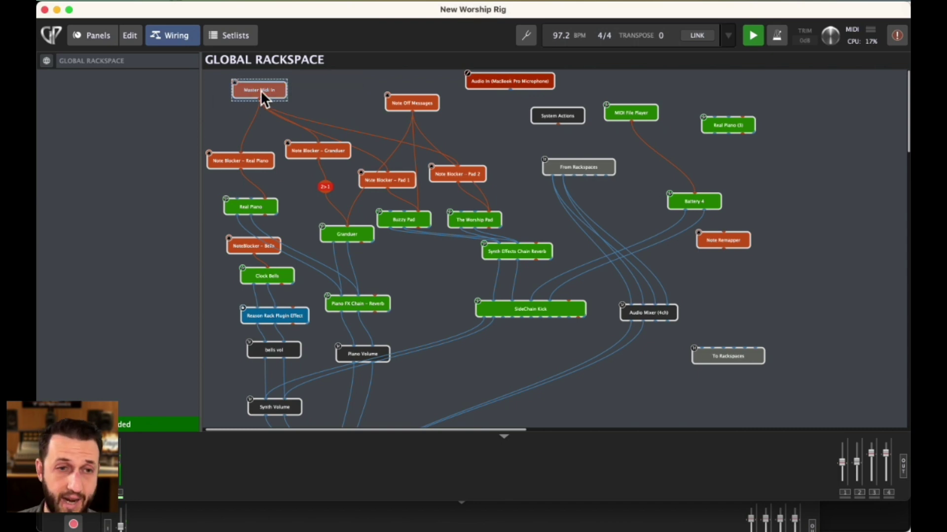
right_click(259, 91)
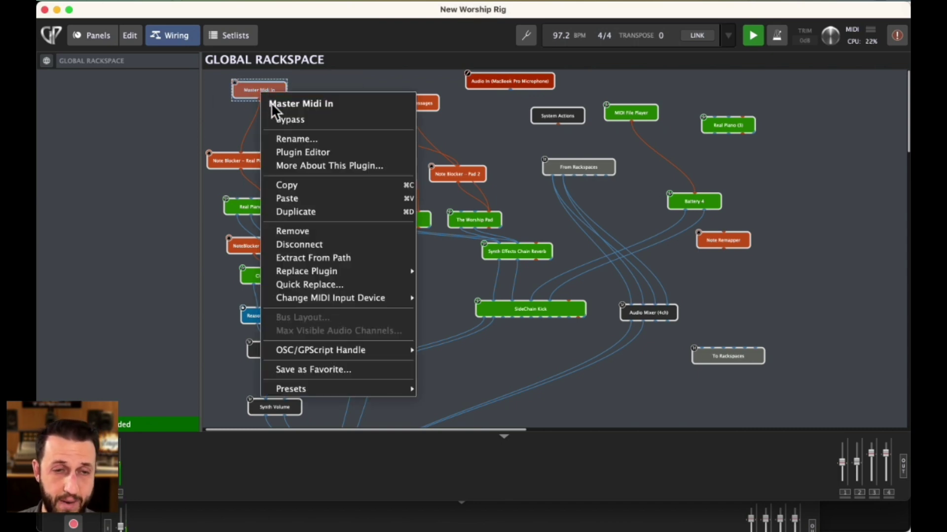
mouse_move(345, 295)
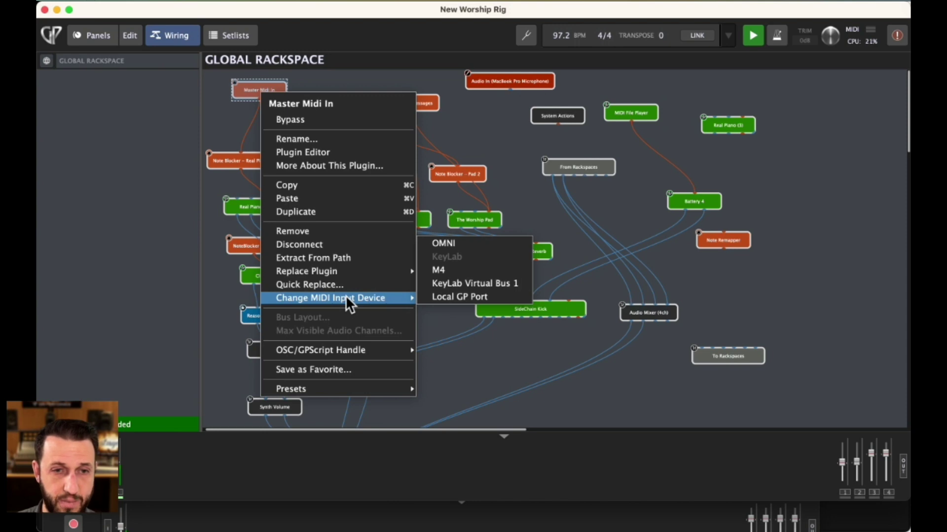
click(490, 283)
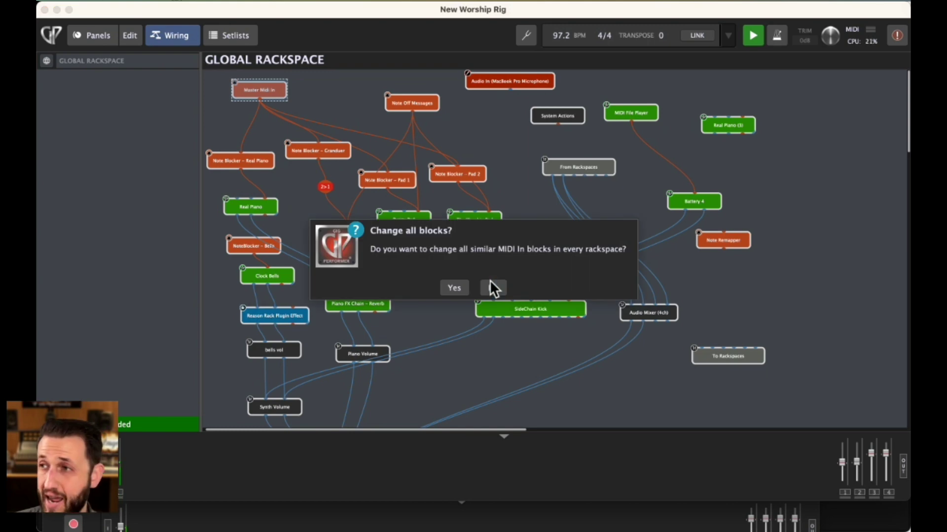
click(454, 288)
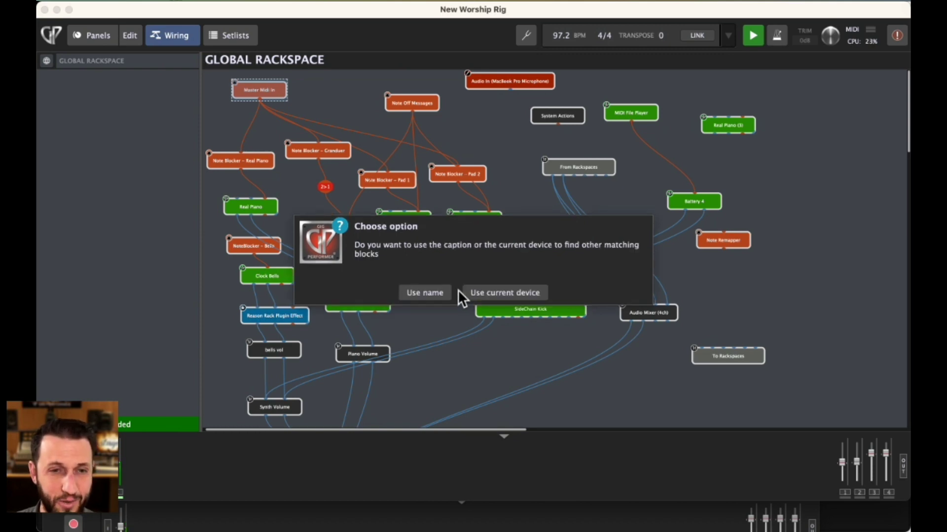
click(494, 294)
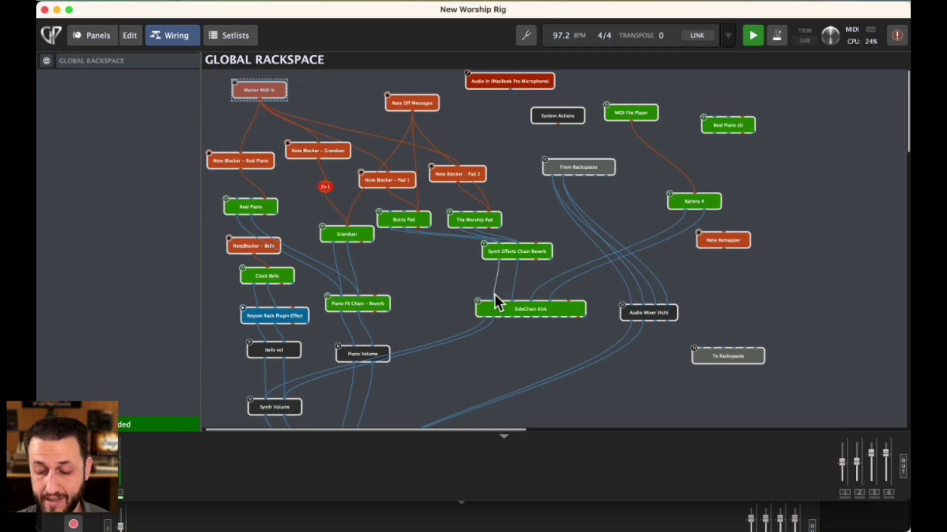
Change Master Midi In back to KeyLab, applied to all blocks matching the current device
right_click(244, 86)
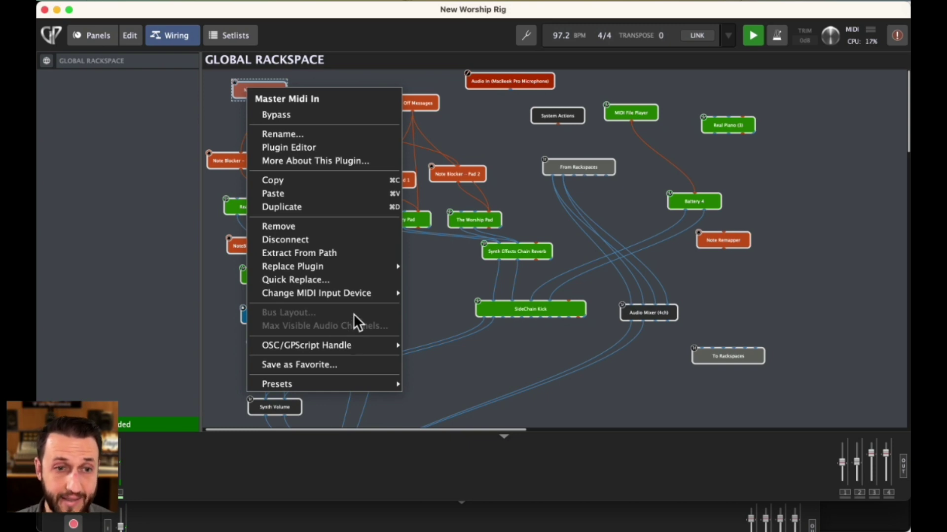
mouse_move(371, 303)
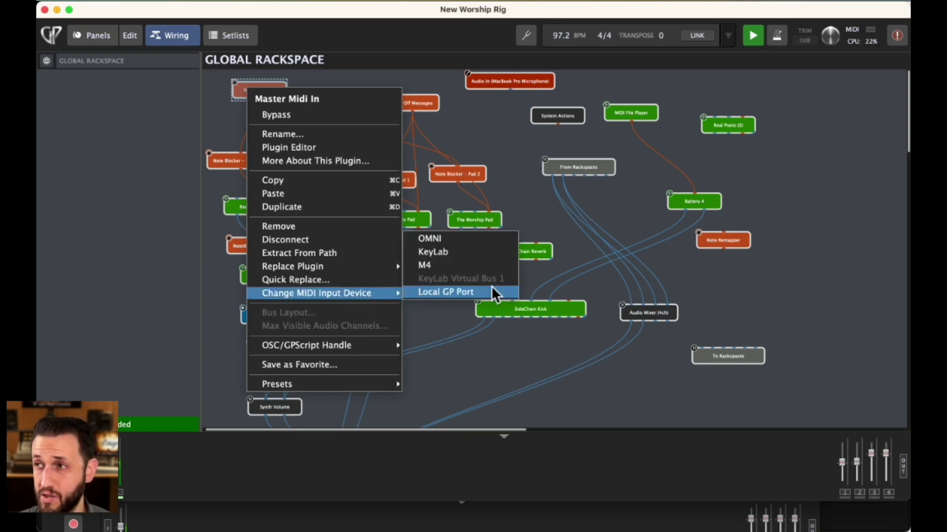
click(477, 256)
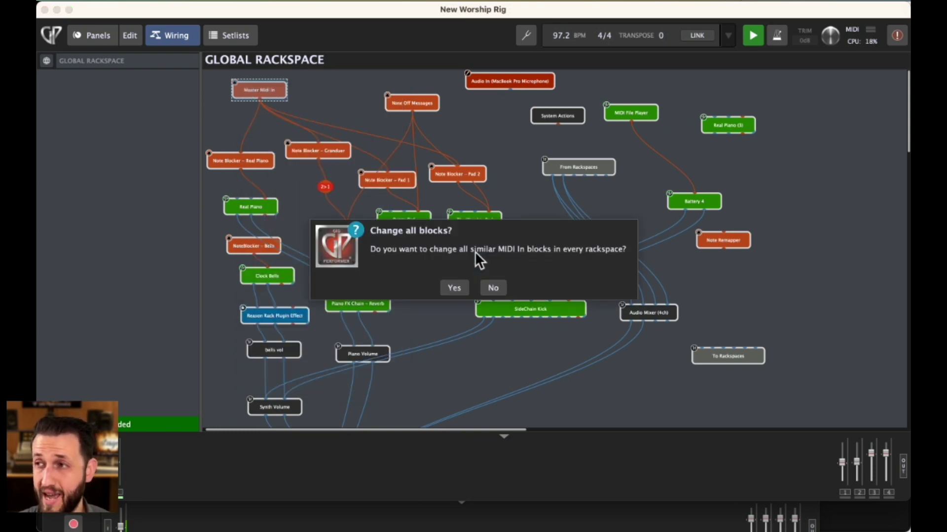
click(454, 289)
click(491, 291)
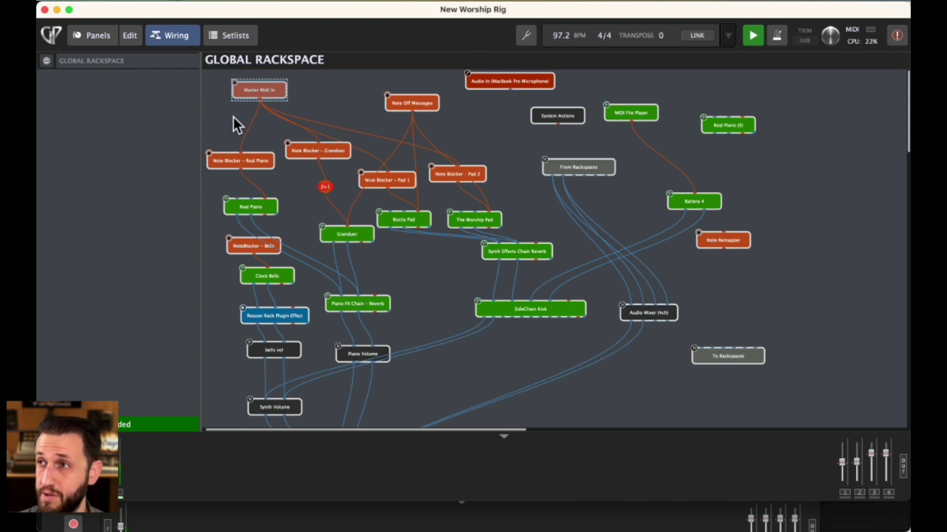
Open the Gig Script Editor from the Window menu and move it up-left
click(283, 7)
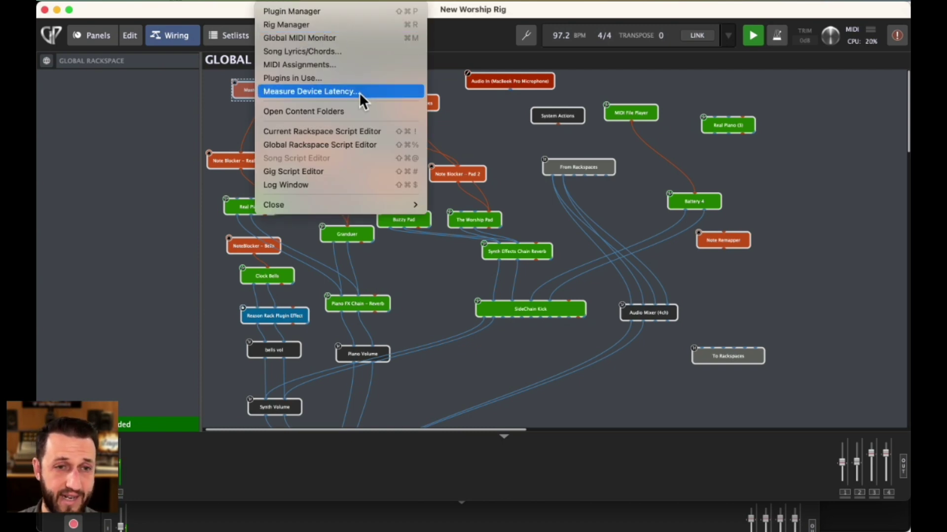
click(350, 168)
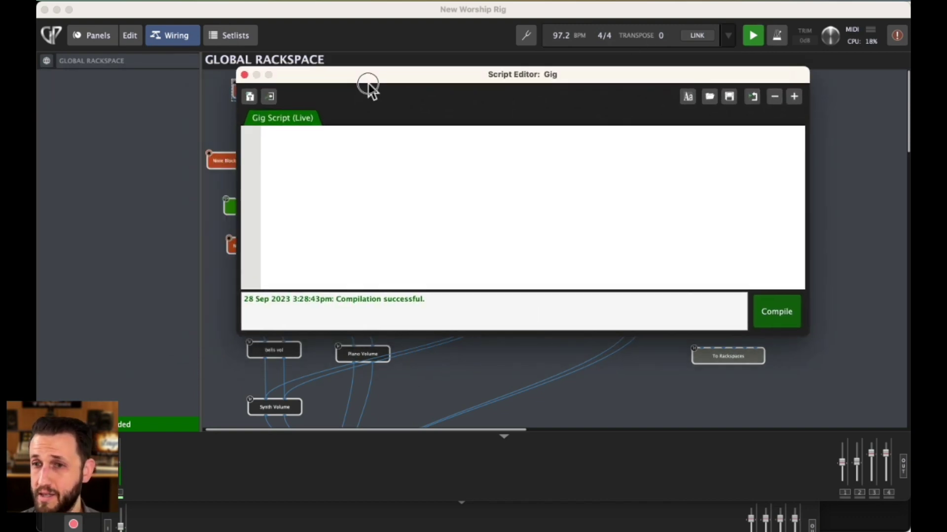
drag(369, 85, 332, 70)
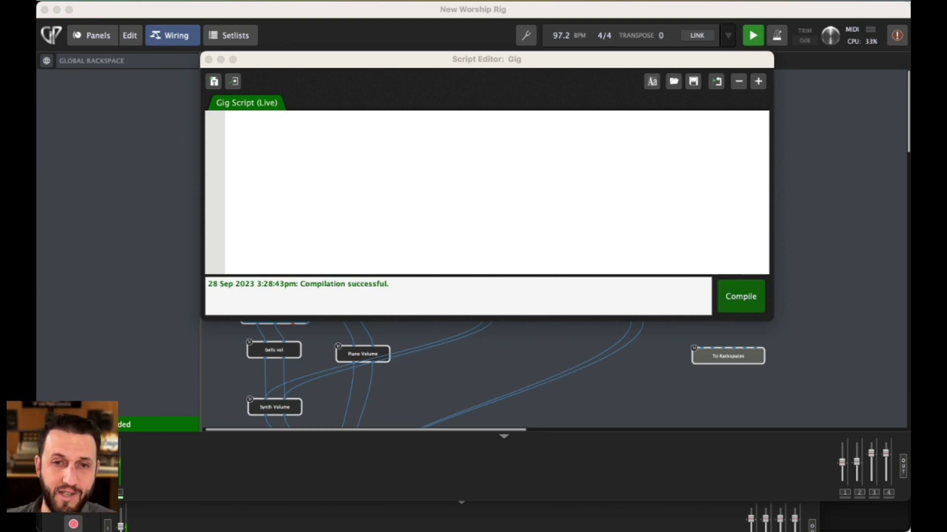
Type a 'Var' section declaring 'KeyLab : MidiInDeviceAlias' in the gig script
click(272, 141)
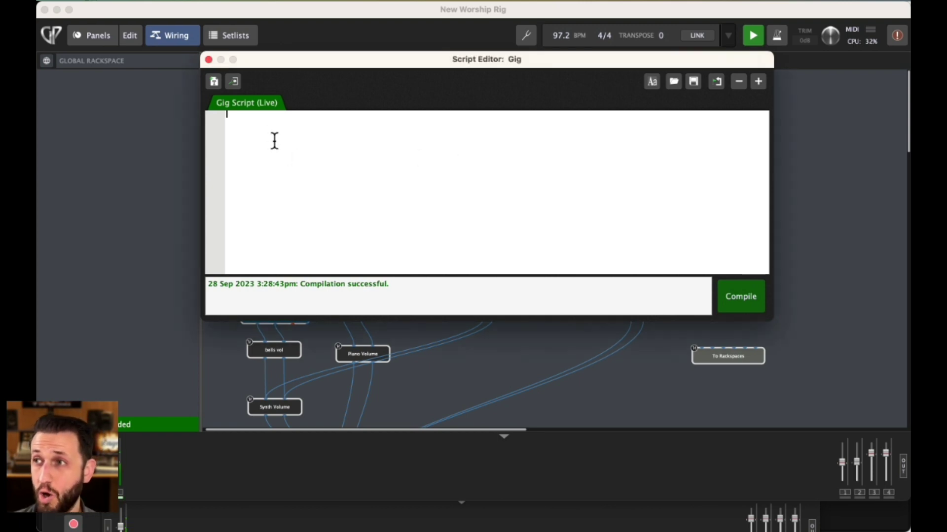
text(Var)
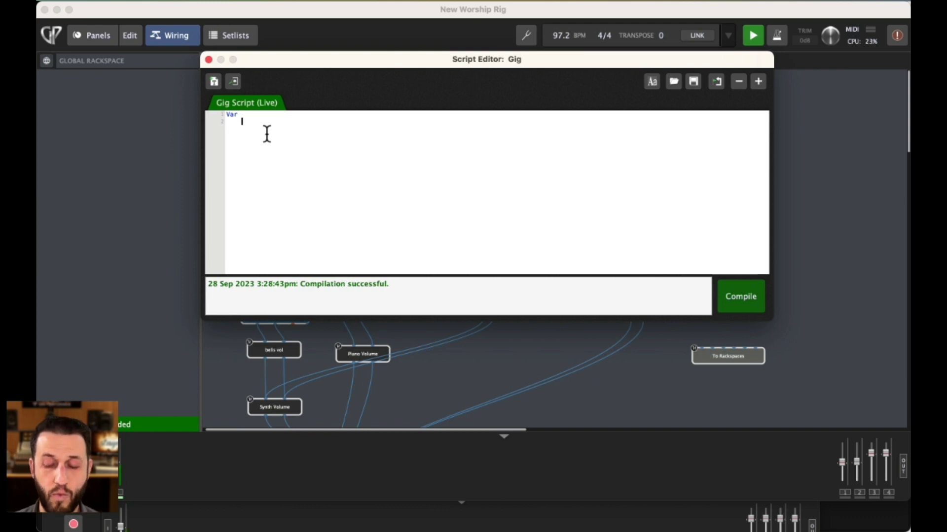
text(Ke)
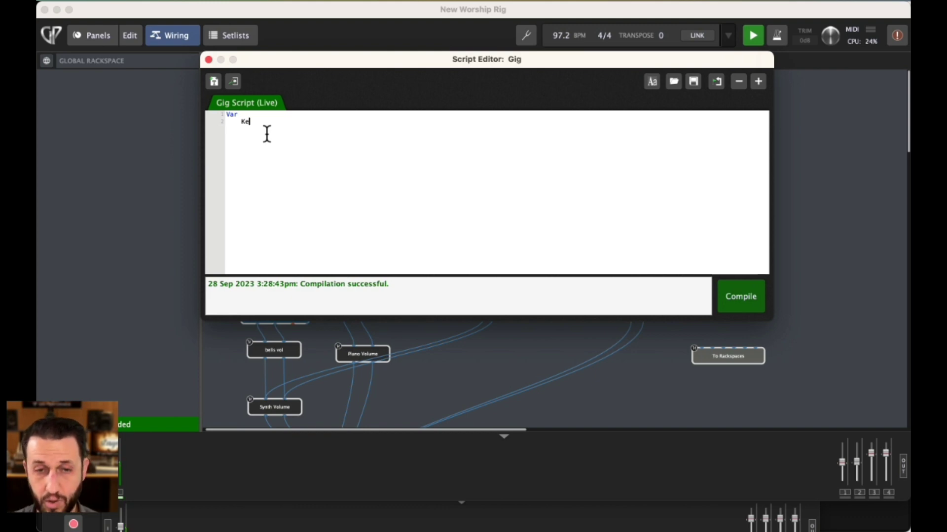
text(yLab)
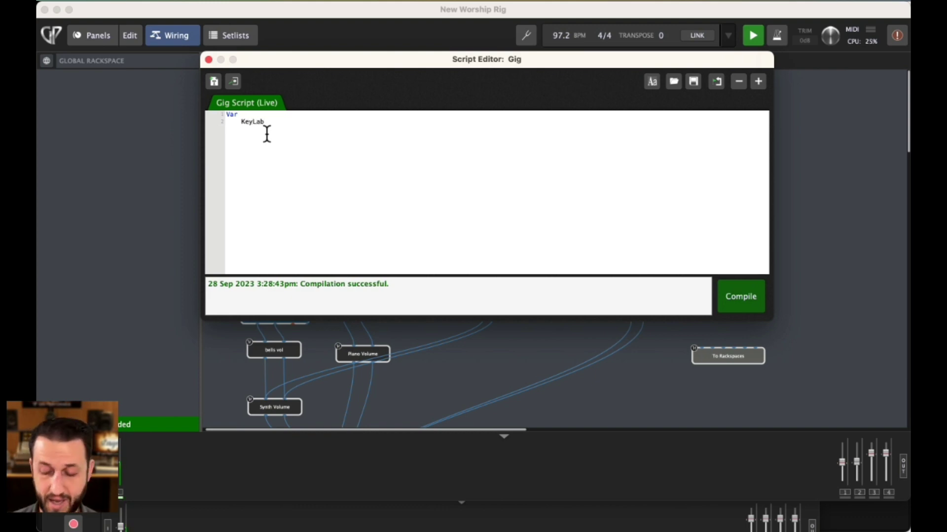
text( : Midi)
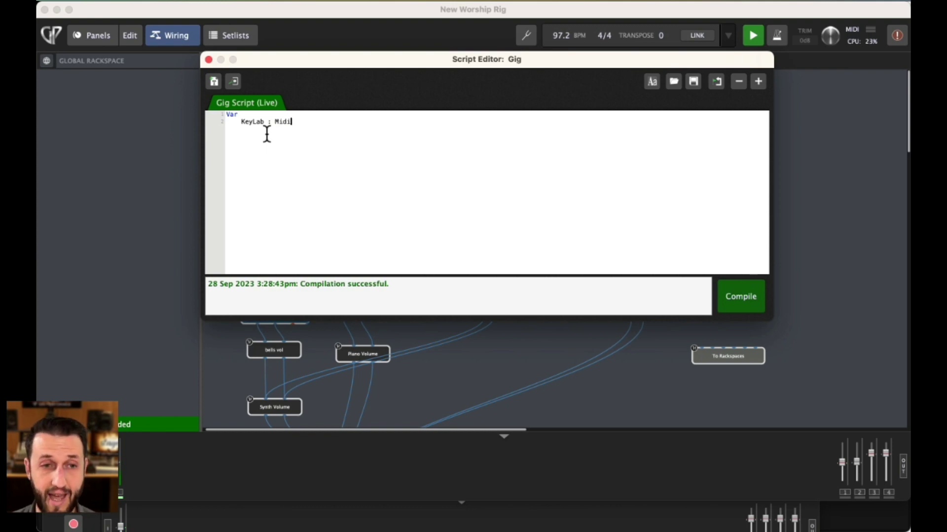
text(In)
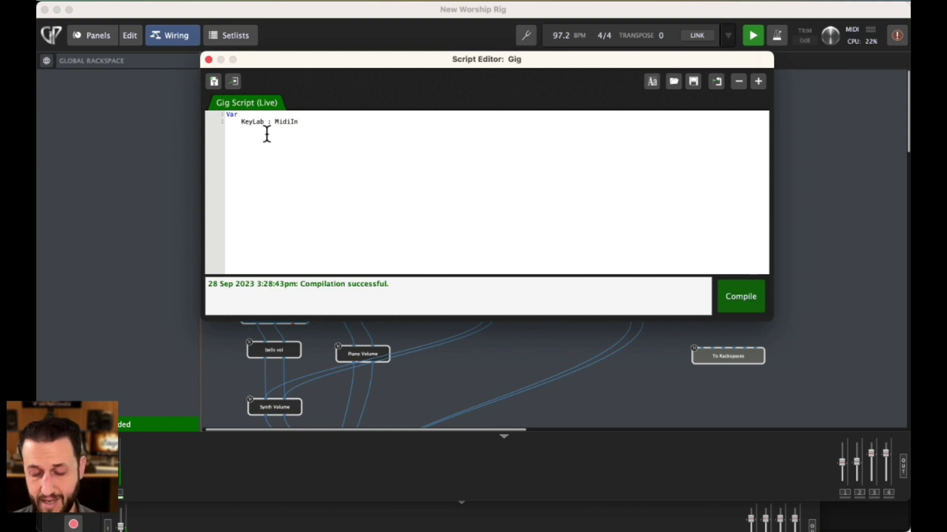
text(DeviceAlia)
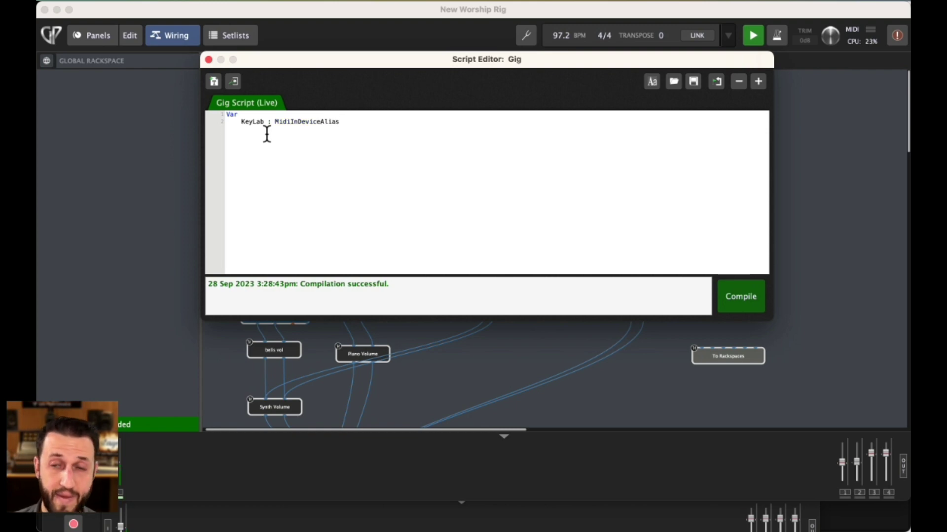
text(s)
key(Return)
key(Return)
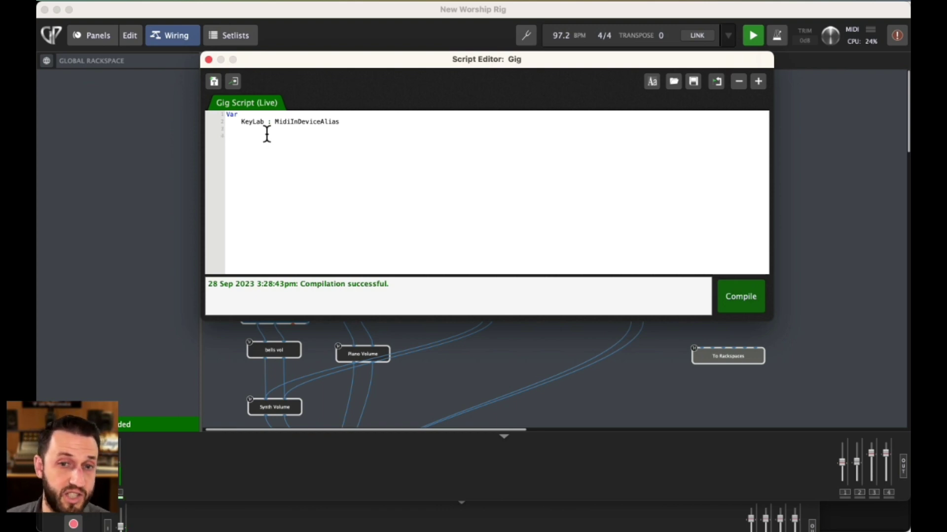
Write an 'On NoteEvent (m : NoteMessage) from Keylab' handler calling InjectMidiEventViaRigManager(KeyLab, m.WithChannel(1)), closed with End
text(On Note)
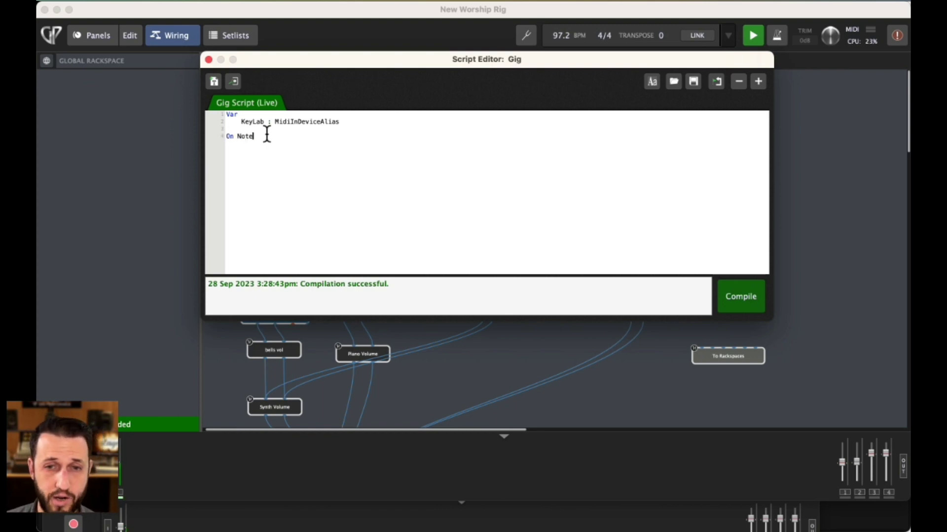
text(Event ()
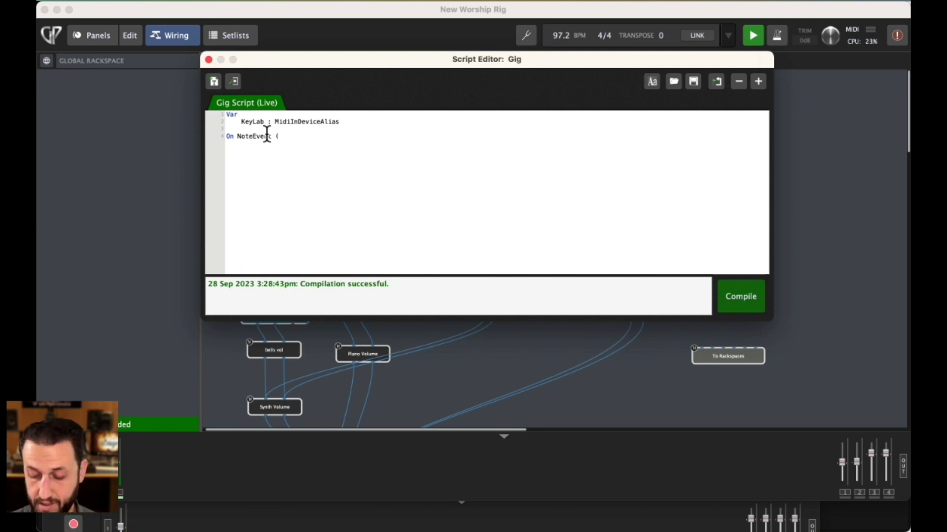
text(m :NoteMEssage)
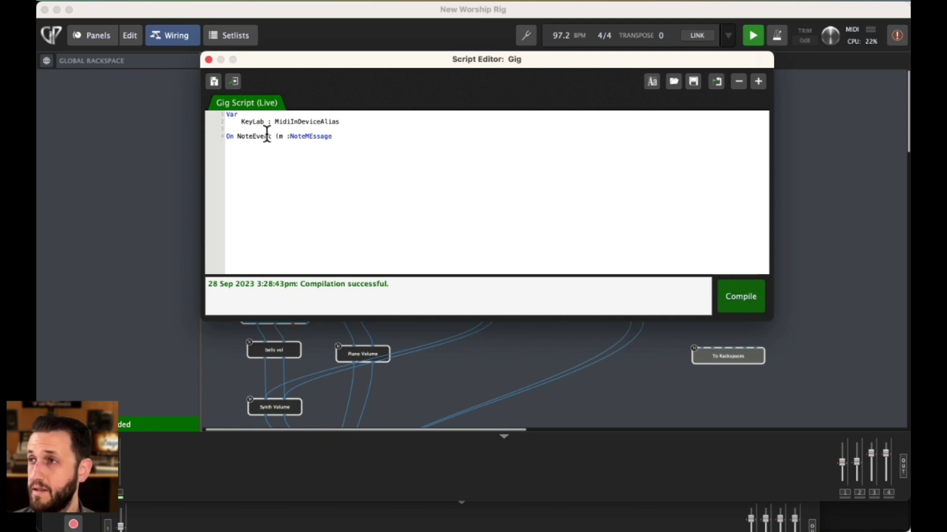
key(Left)
key(Left)
key(Left)
key(Left)
key(Left)
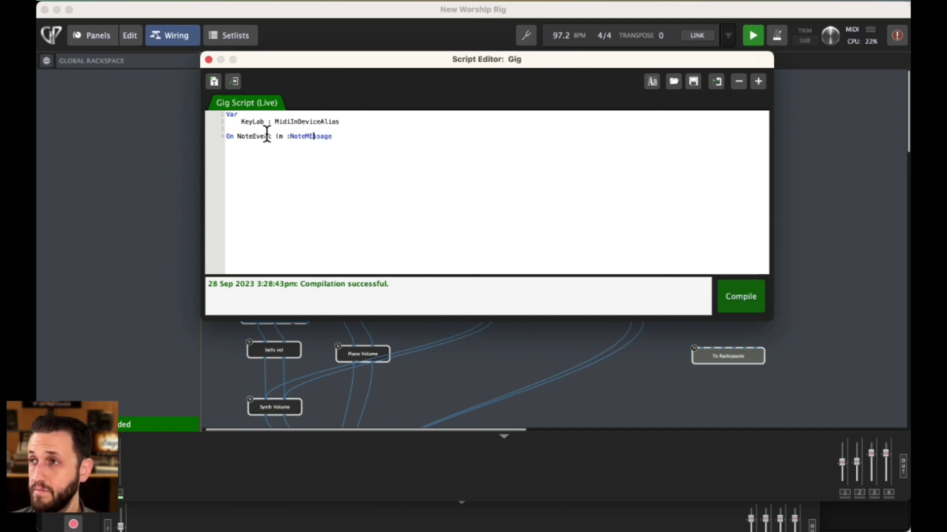
key(Right)
key(Right)
key(Right)
key(Right)
key(Right)
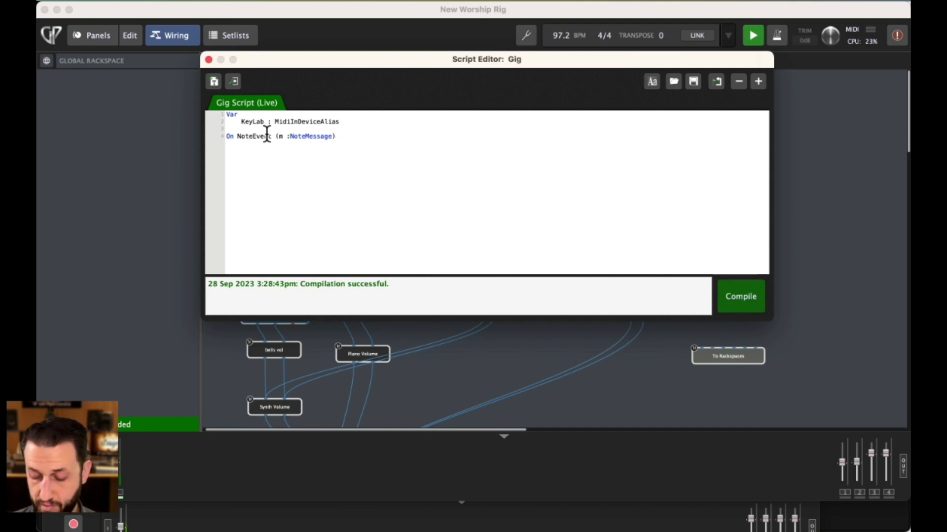
text(from Keylab)
key(Return)
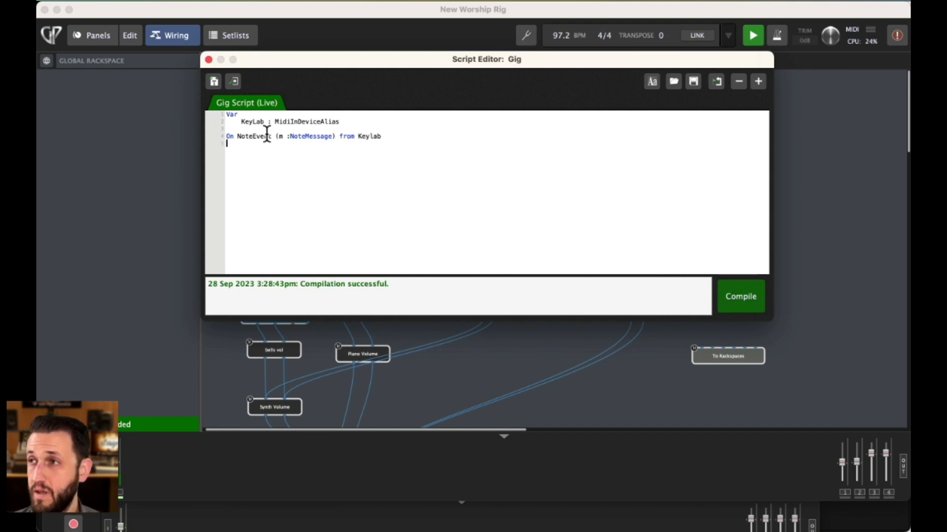
key(Return)
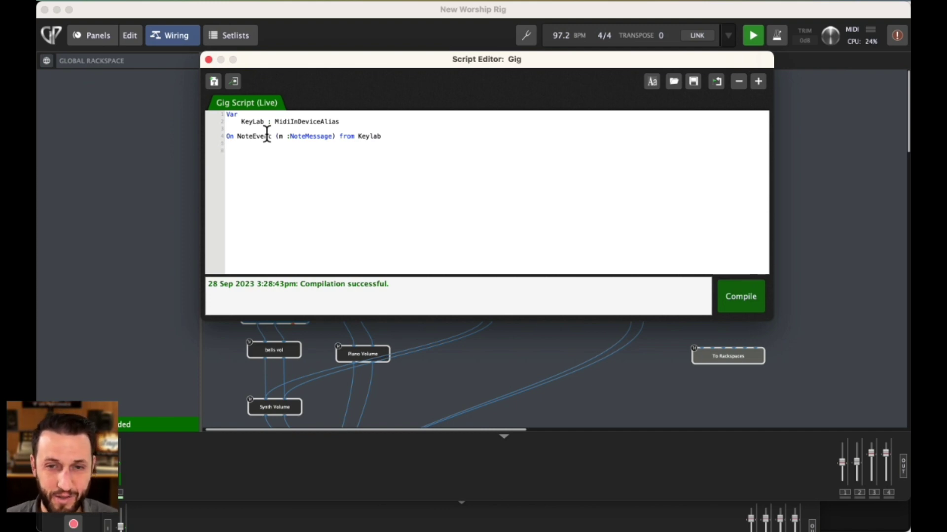
text(Injec)
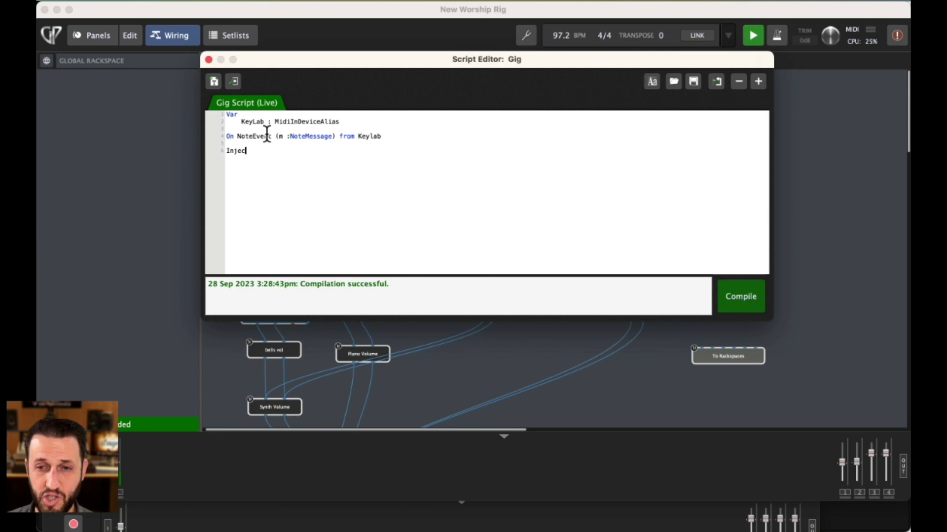
text(tMidiEve)
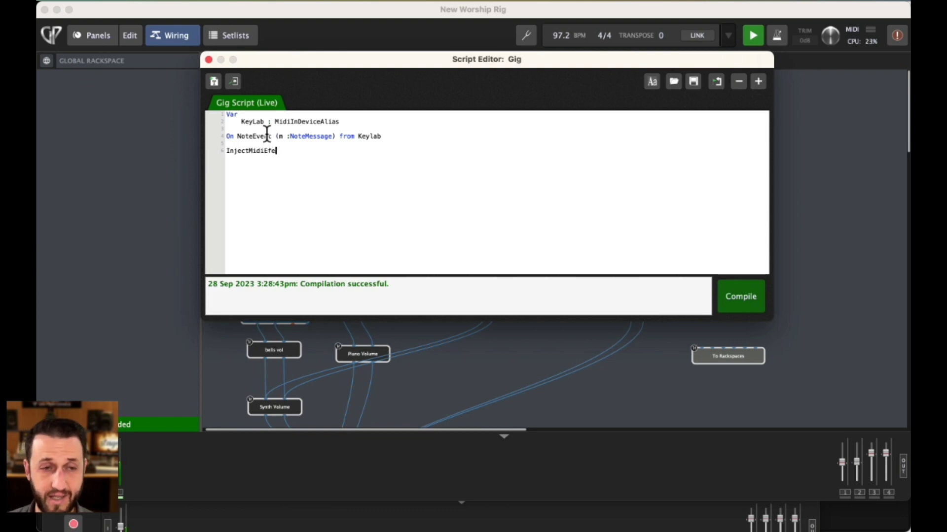
key(BackSpace)
key(BackSpace)
text(ven)
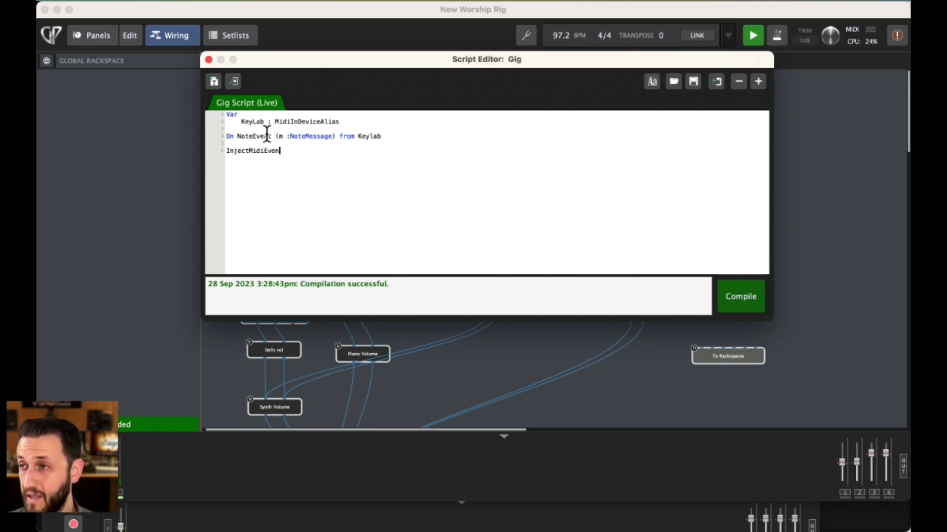
text(tViaRigMa)
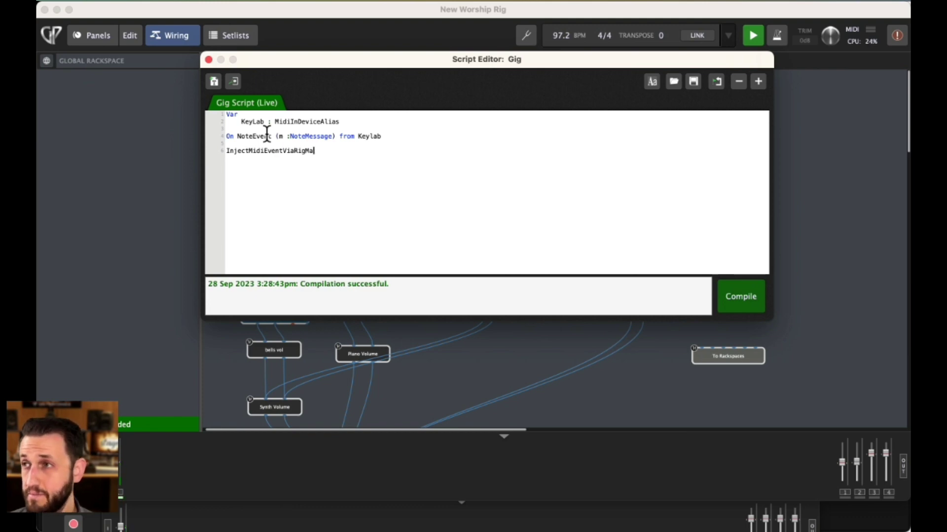
text(nager()
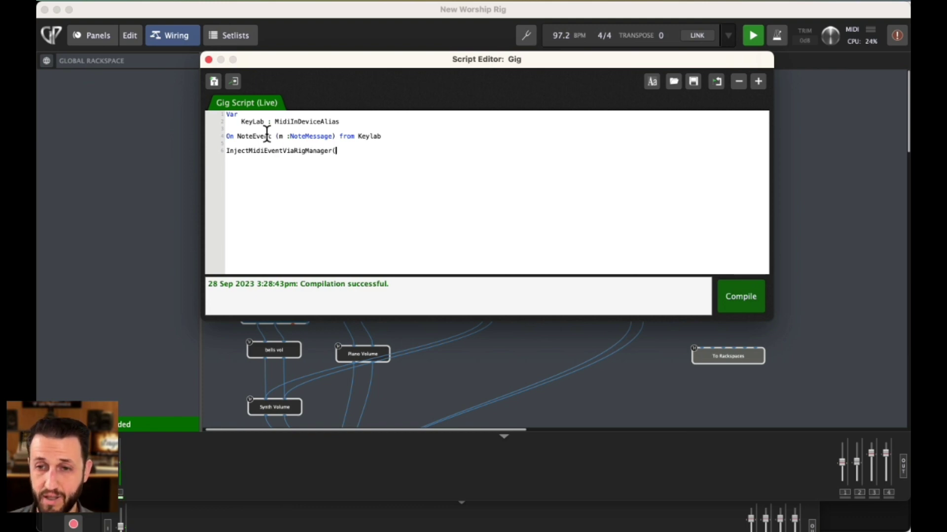
text(KeyLab, )
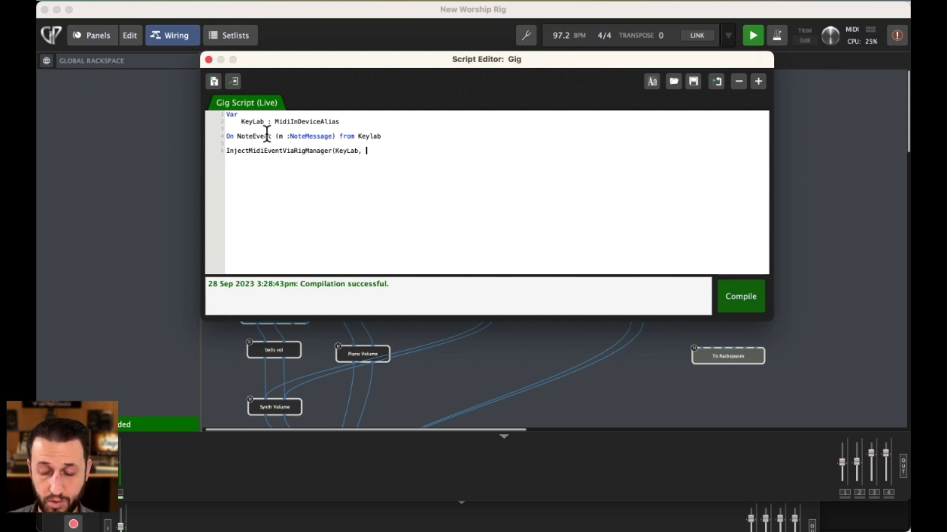
text(m.Wit)
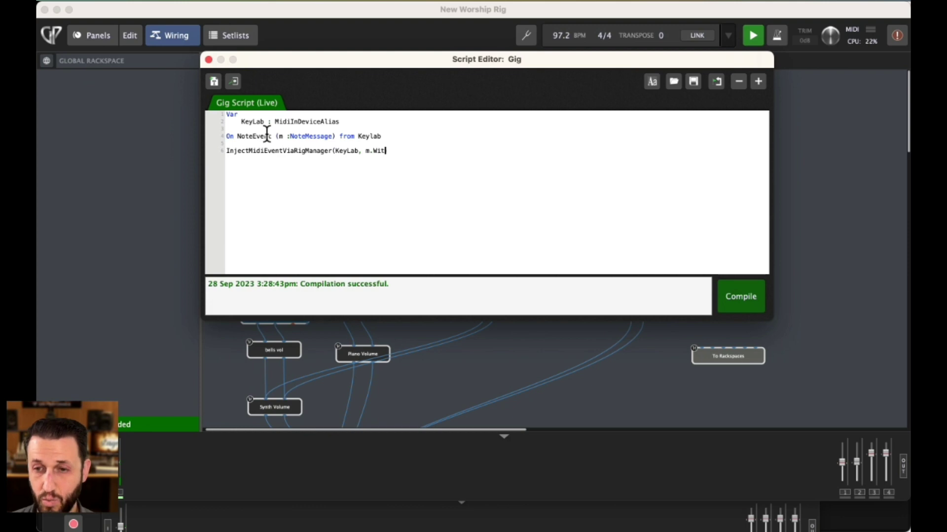
text(hChannel)
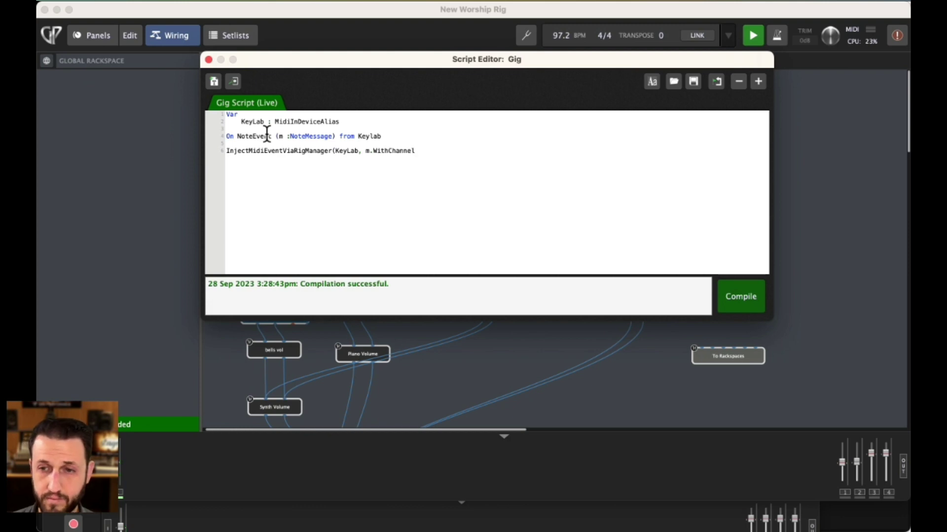
text((1));  )
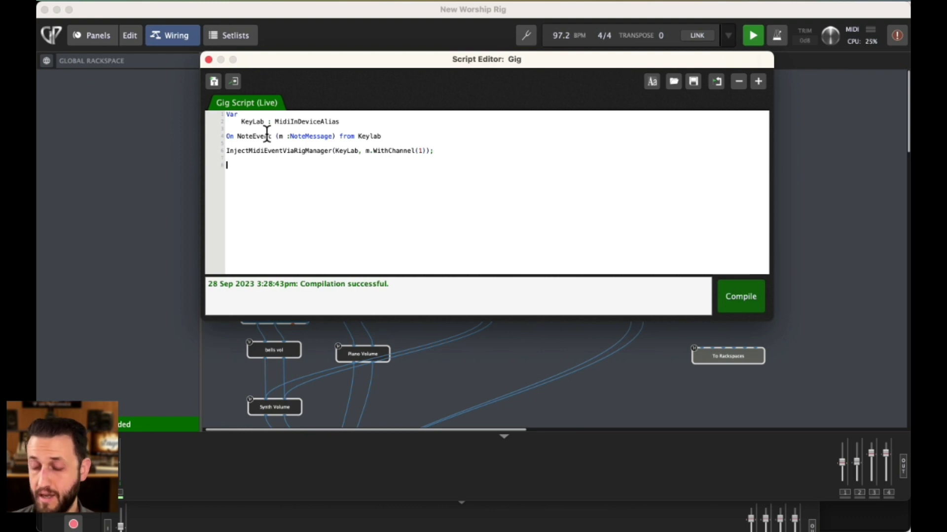
text(End)
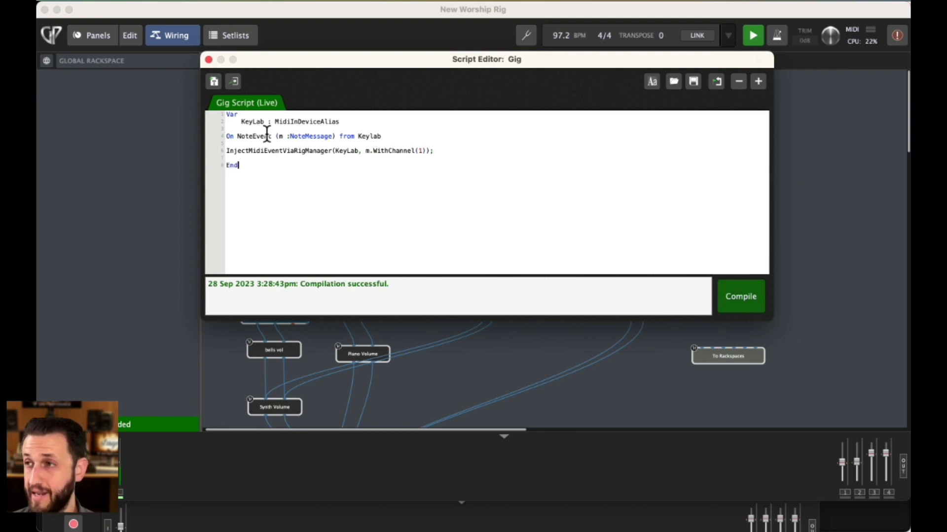
Compile, correct the undeclared 'Keylab' to 'KeyLab' on line 4, and recompile
click(757, 297)
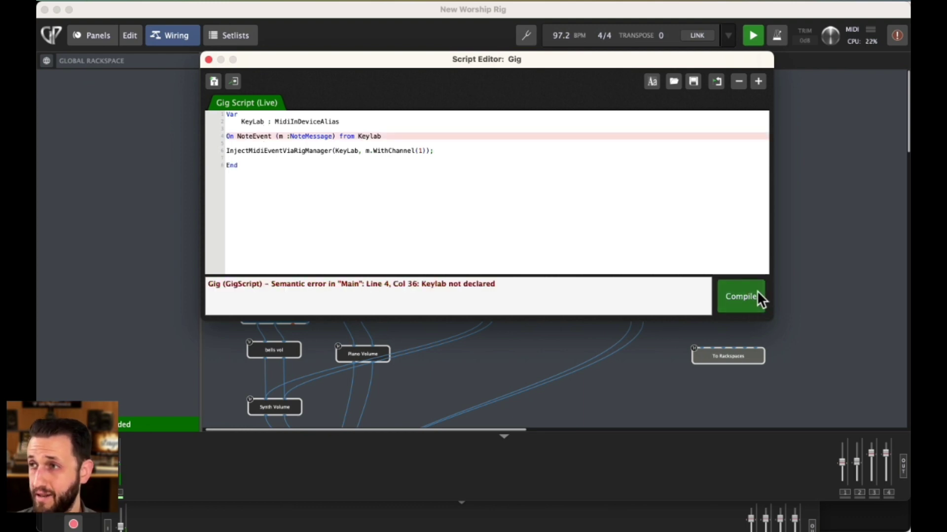
click(374, 136)
key(BackSpace)
text(L)
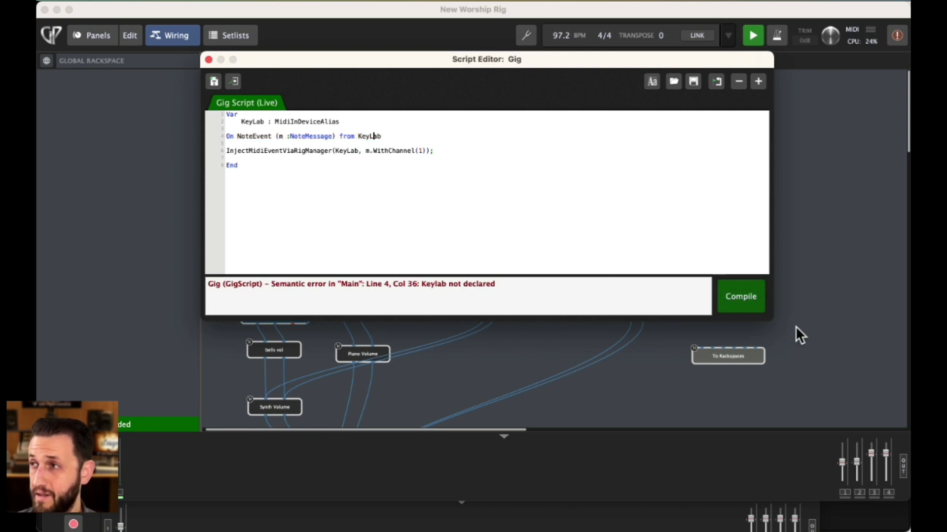
click(737, 292)
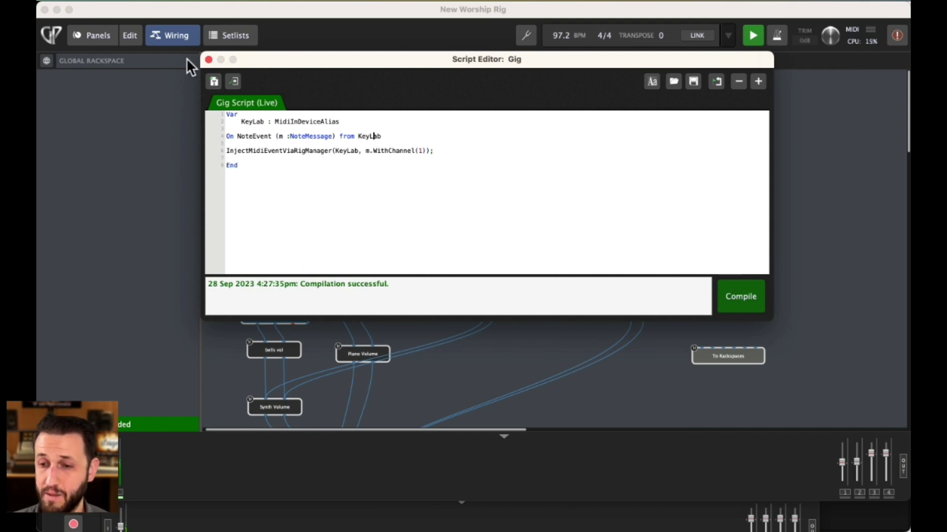
Close the Script Editor and bring up the Global MIDI Monitor
click(208, 59)
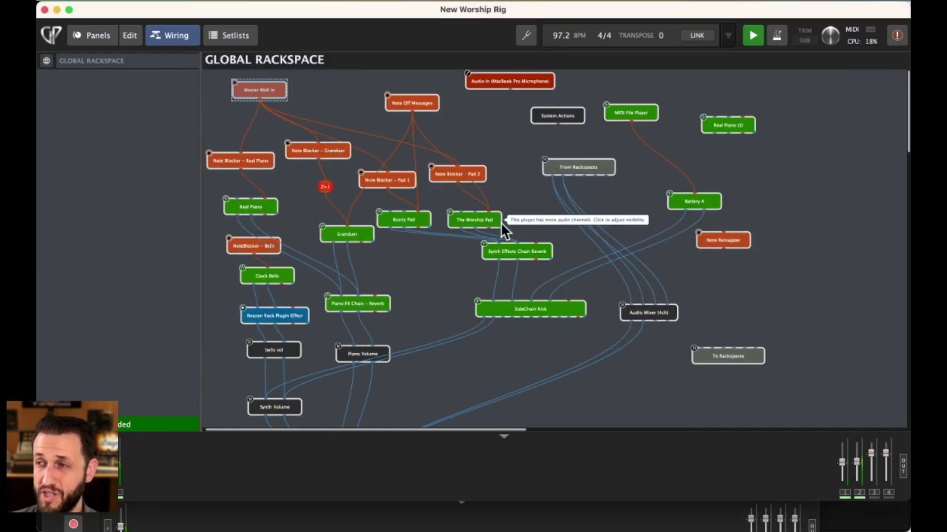
key(super+f)
key(Escape)
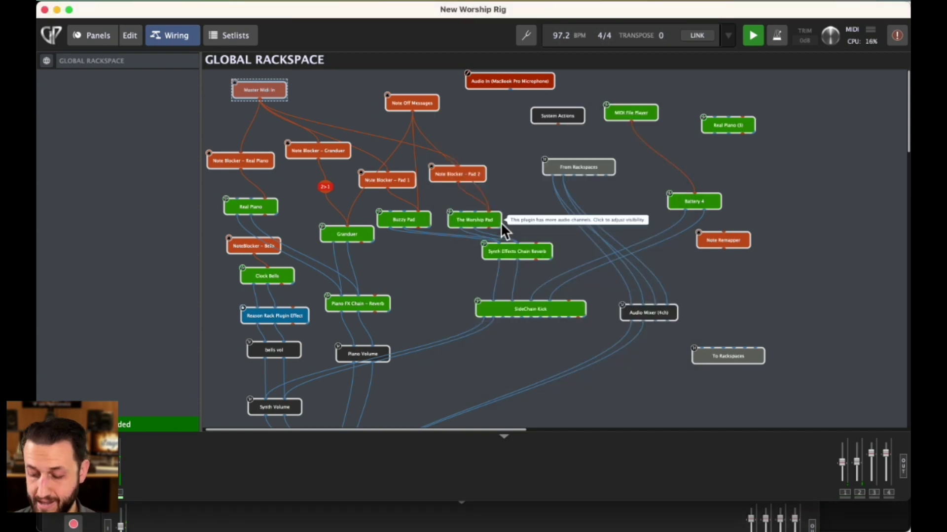
key(super+shift+m)
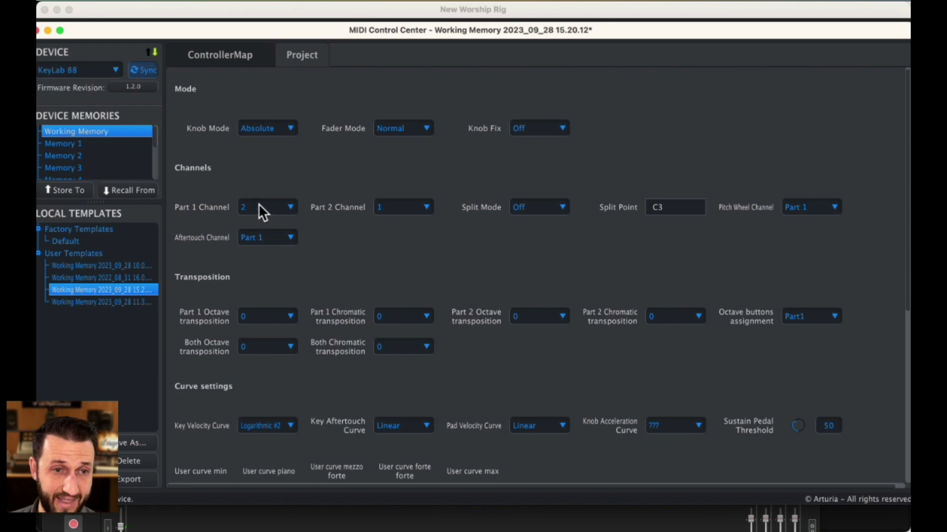
Drag the MIDI Control Center window out of view after confirming Part 1 is on channel 2
drag(637, 26, 37, 51)
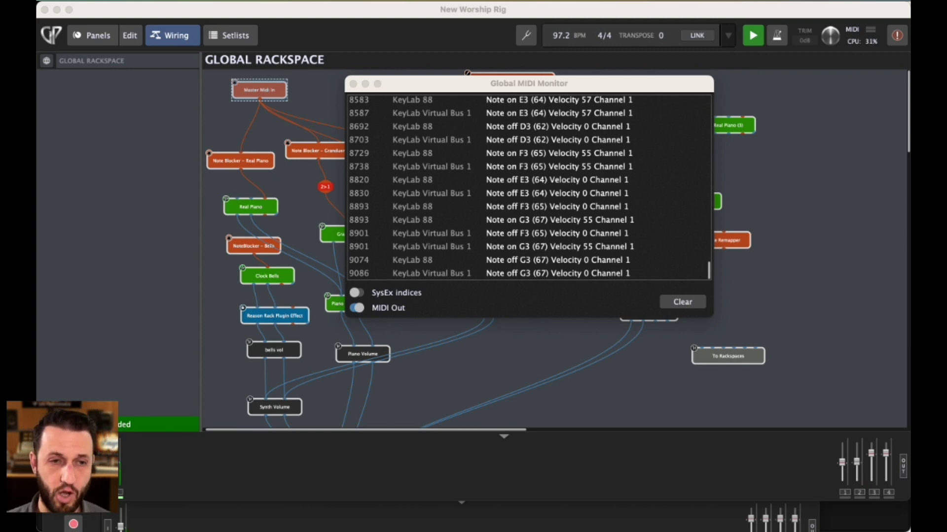
Close the Global MIDI Monitor after confirming the channel 1 notes
click(332, 81)
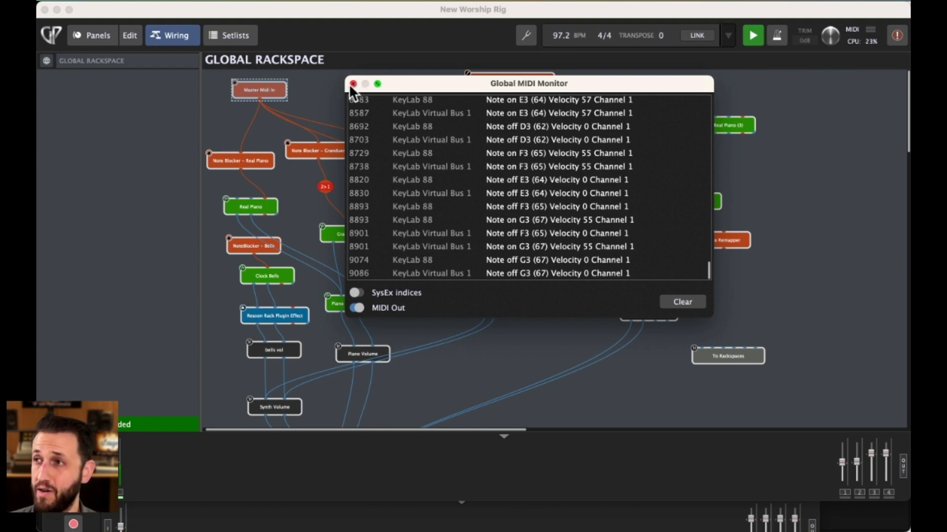
click(352, 84)
Show the Global Rackspace panels view with its knobs and faders
click(94, 35)
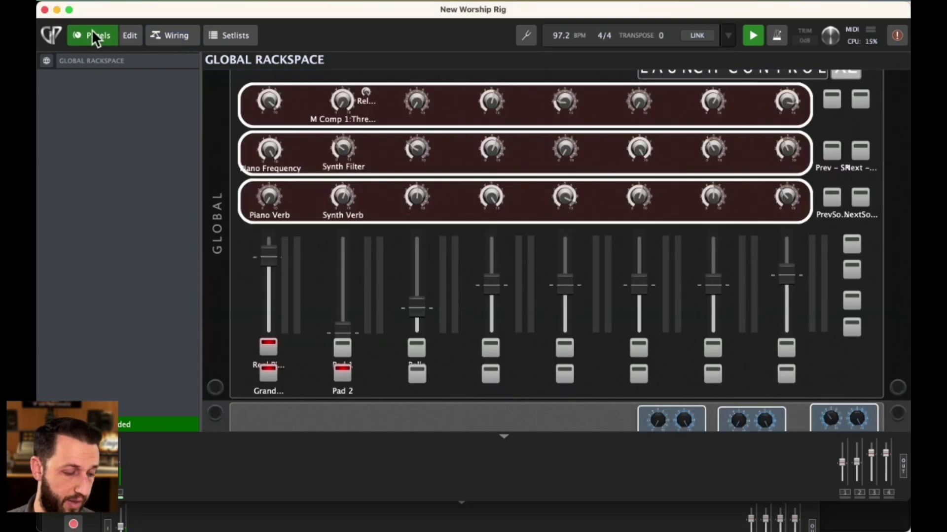